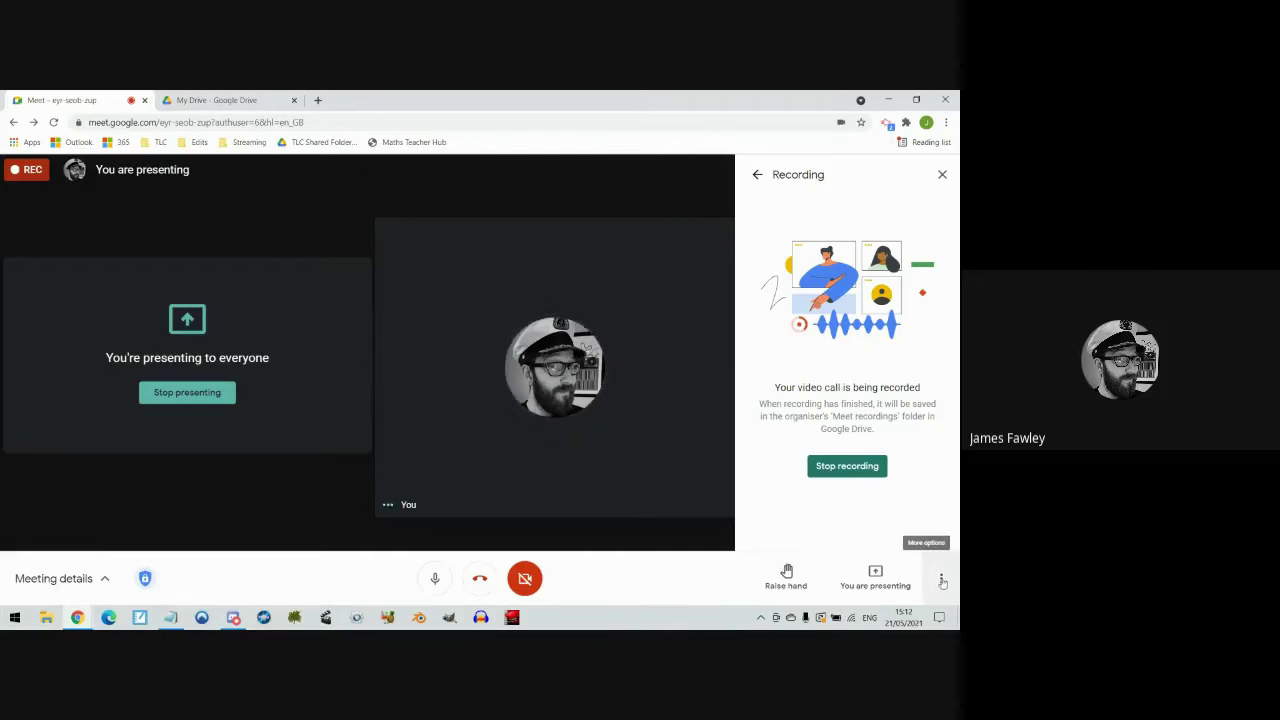
- Start a new Jamboard jam from Meet's More options > Whiteboard panel
{"action": "left_click", "coordinate": [941, 581]}
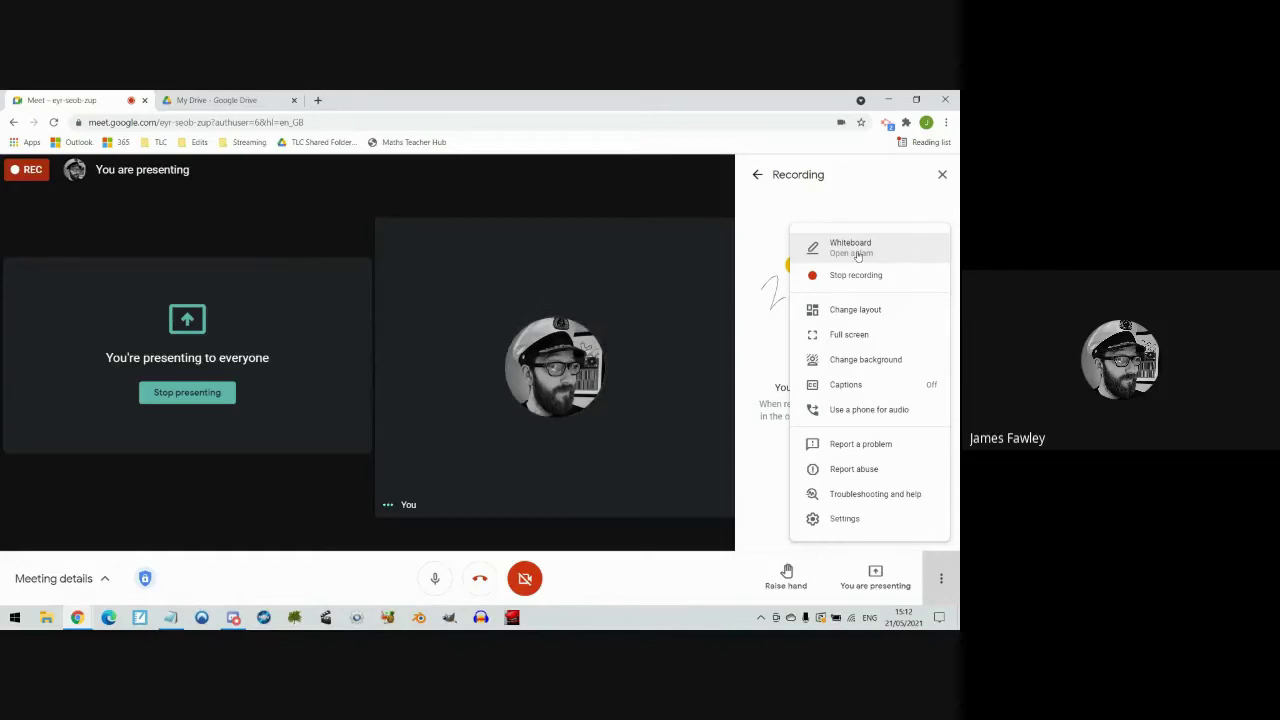
{"action": "left_click", "coordinate": [850, 247]}
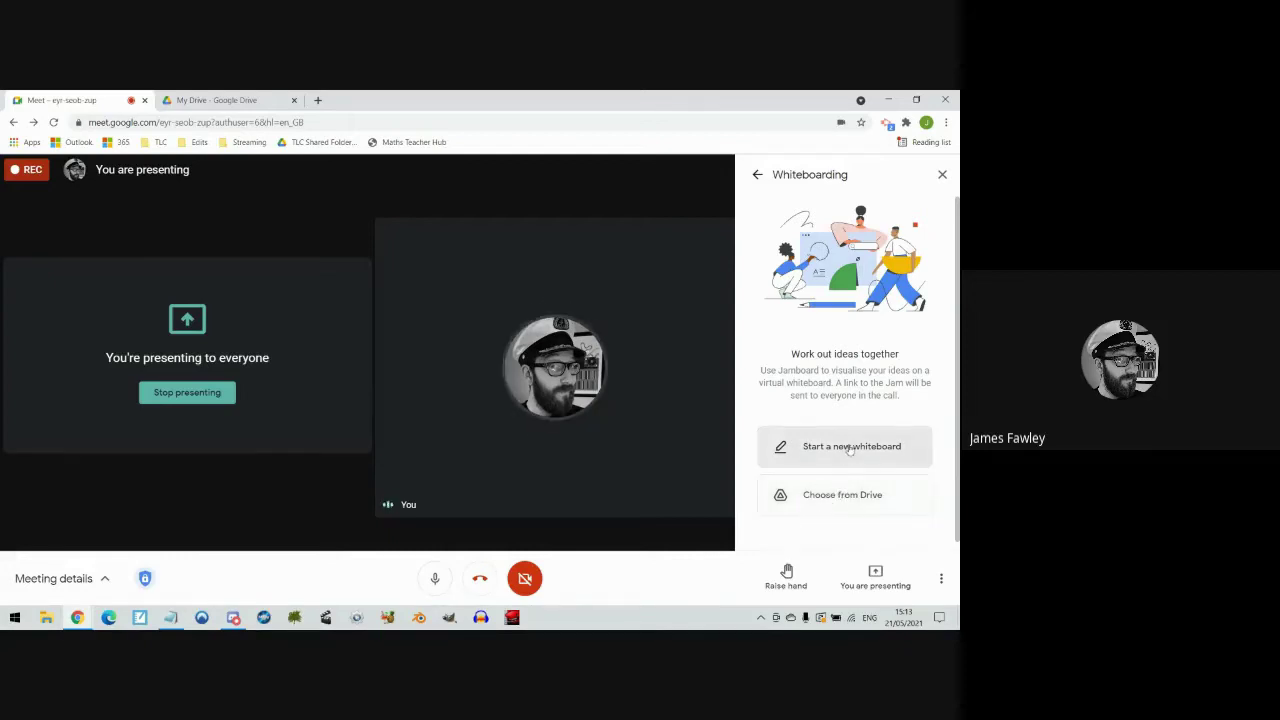
{"action": "left_click", "coordinate": [850, 450]}
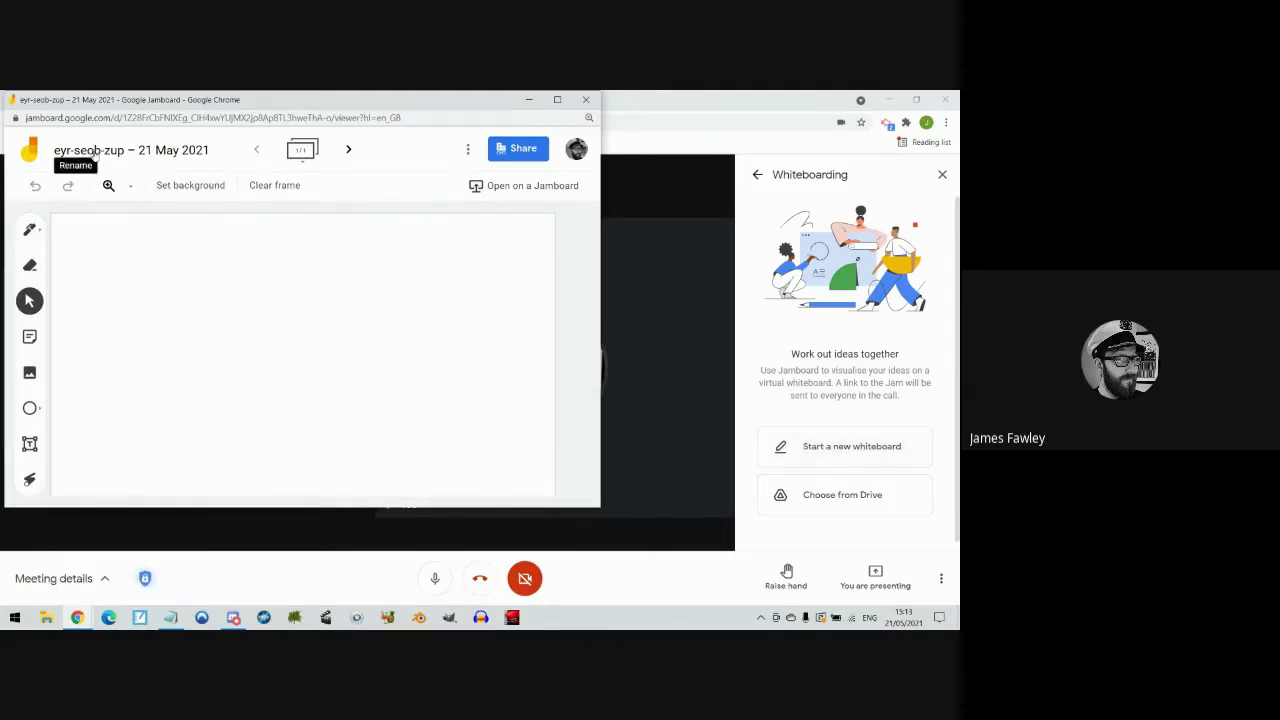
- Rename the jam to 'Jamboard test' and minimise its window
{"action": "left_click", "coordinate": [148, 153]}
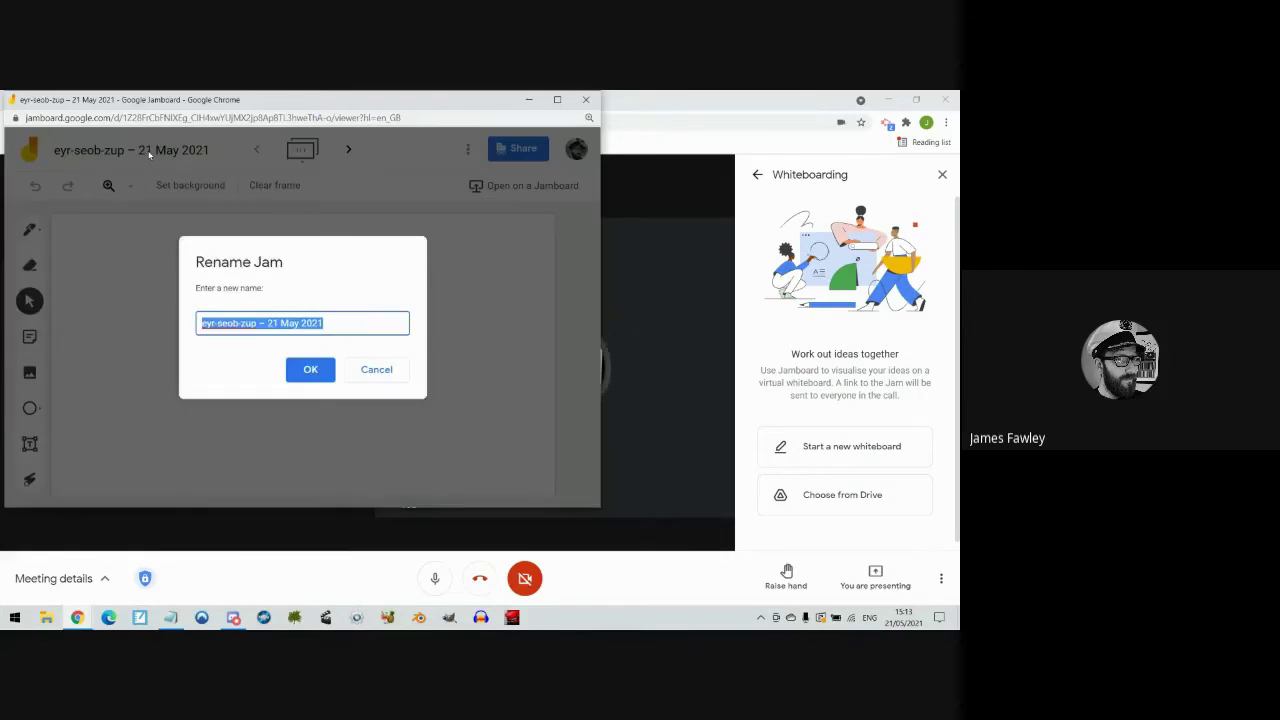
{"action": "type", "text": "Jamboard "}
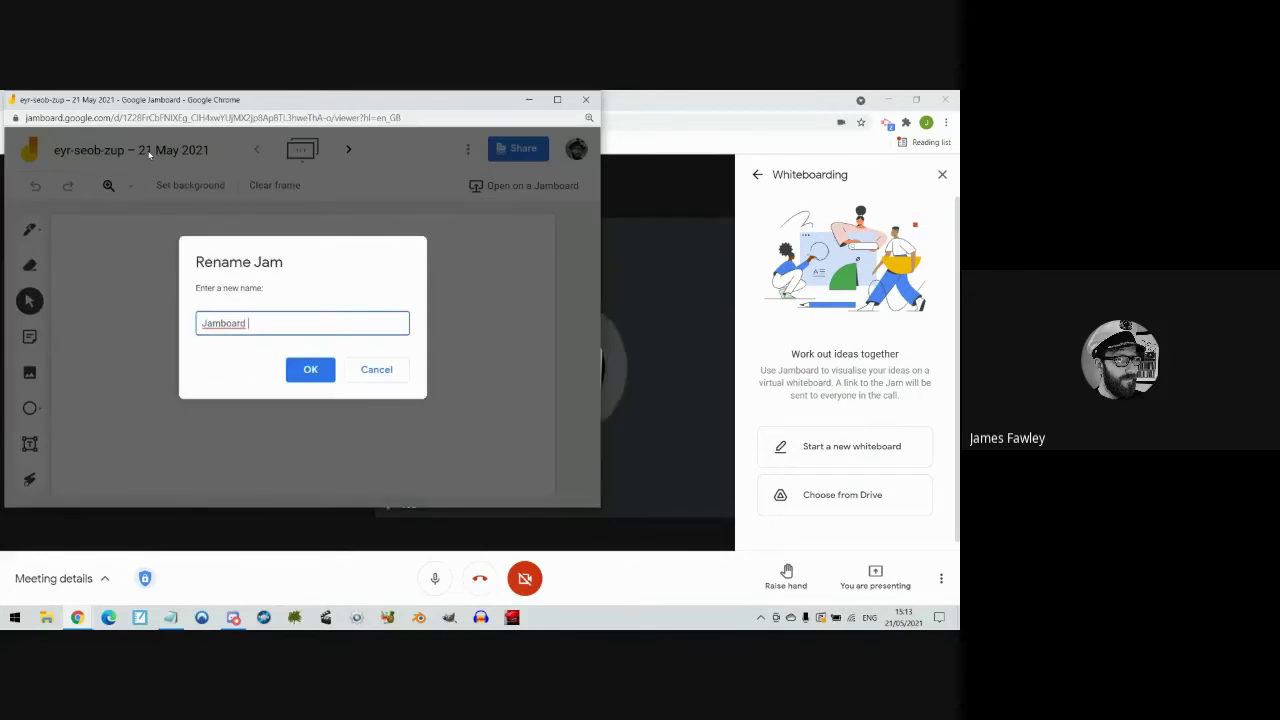
{"action": "type", "text": "test"}
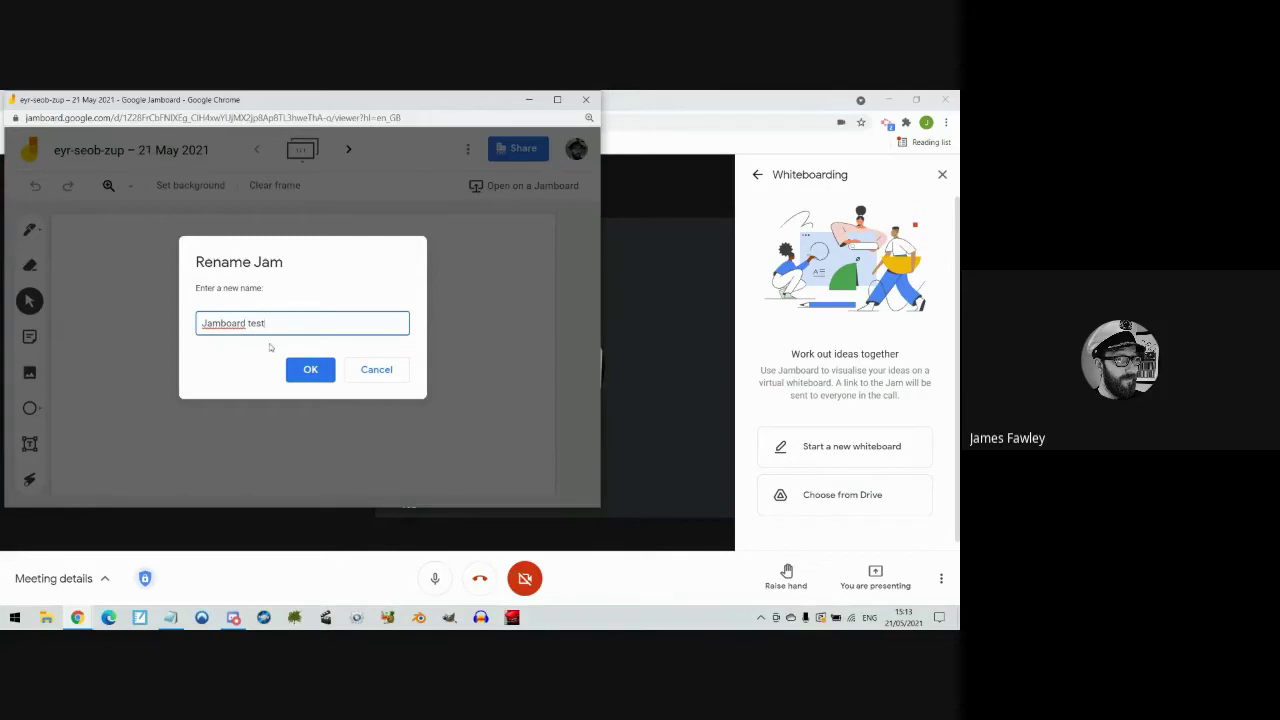
{"action": "left_click", "coordinate": [309, 370]}
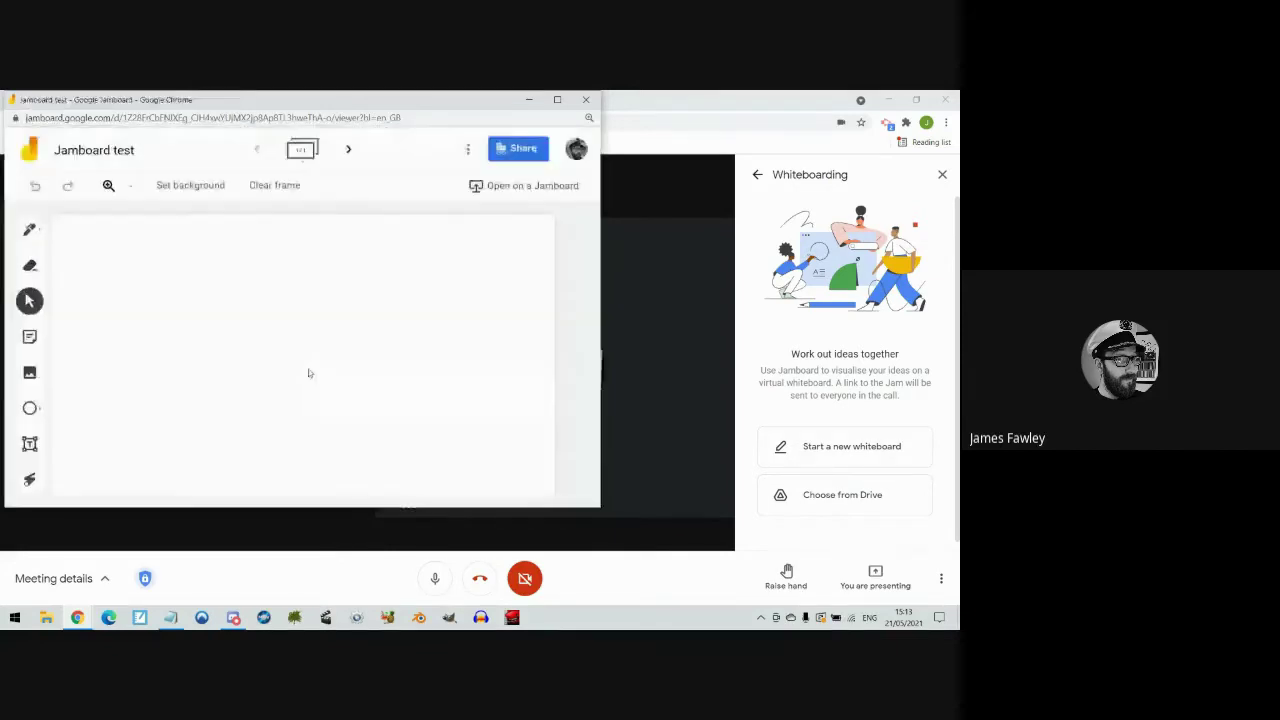
{"action": "left_click", "coordinate": [529, 100]}
- Confirm Jamboard test is listed in My Drive, then bring the Jamboard window back
{"action": "left_click", "coordinate": [217, 100]}
{"action": "scroll", "coordinate": [323, 405], "scroll_direction": "down", "scroll_amount": 1}
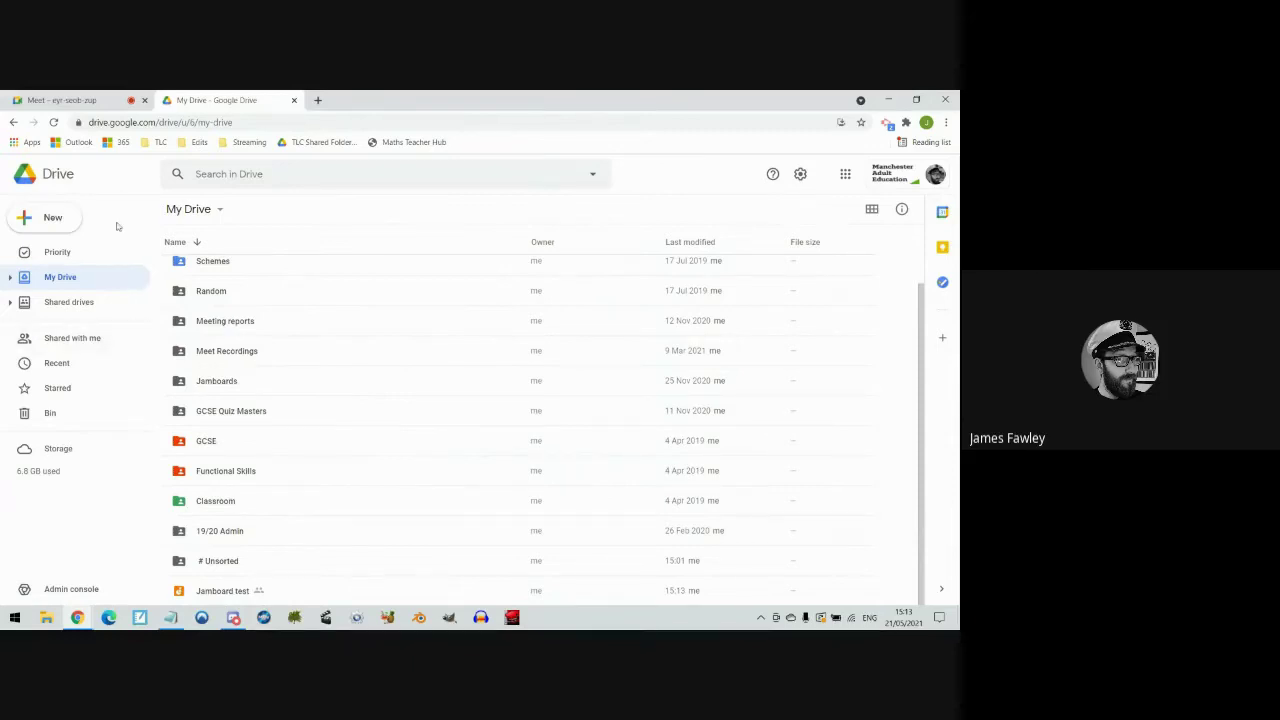
{"action": "left_click", "coordinate": [84, 623]}
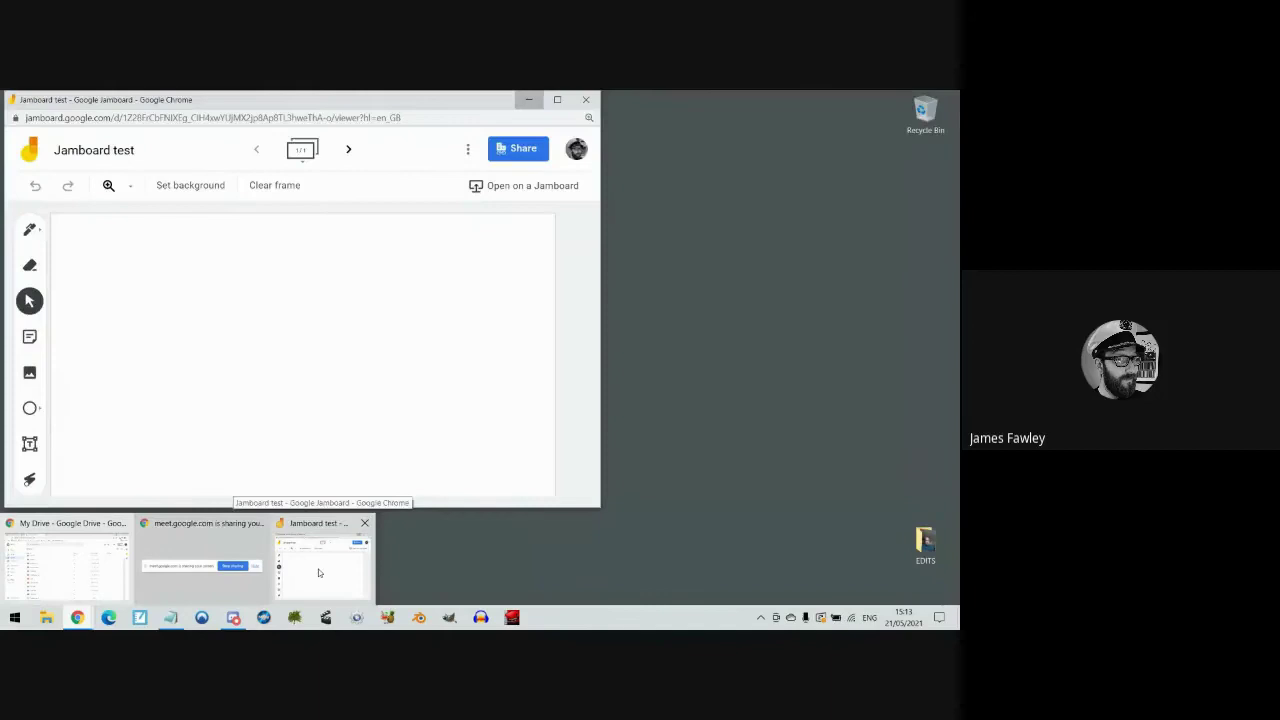
{"action": "left_click", "coordinate": [318, 571]}
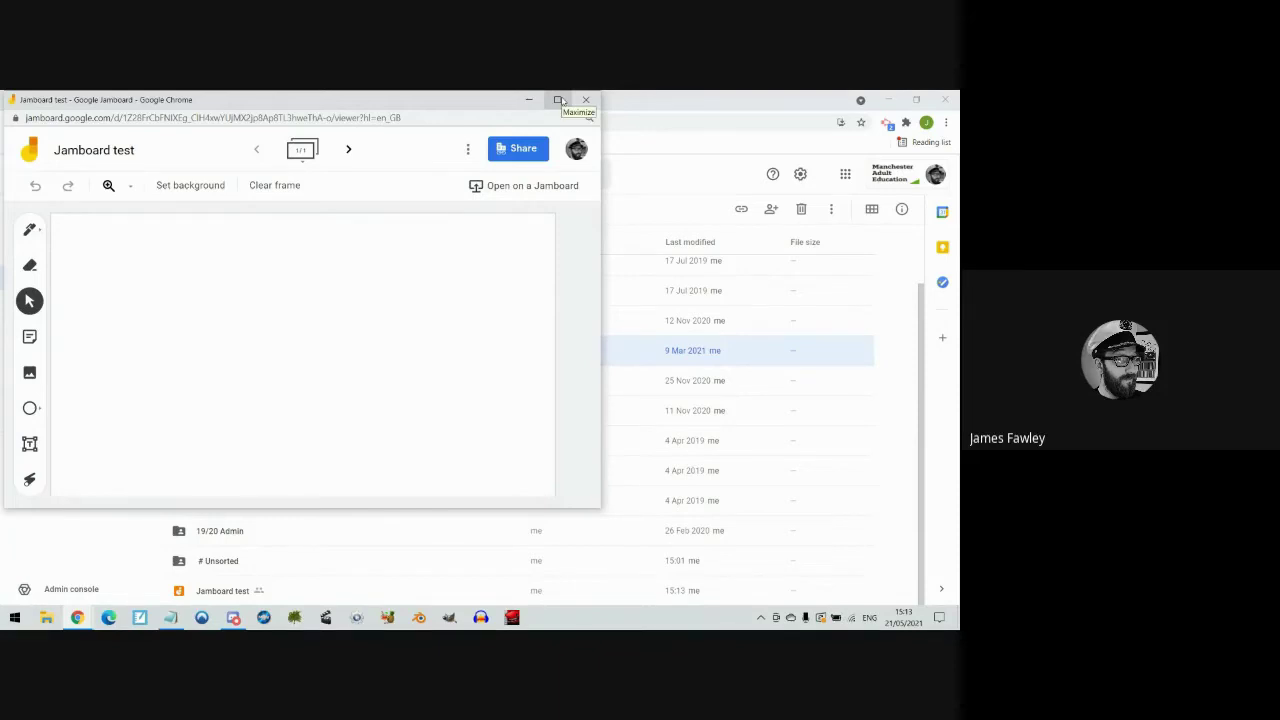
- Maximise the Jamboard test window and open its sharing settings
{"action": "left_click", "coordinate": [559, 100]}
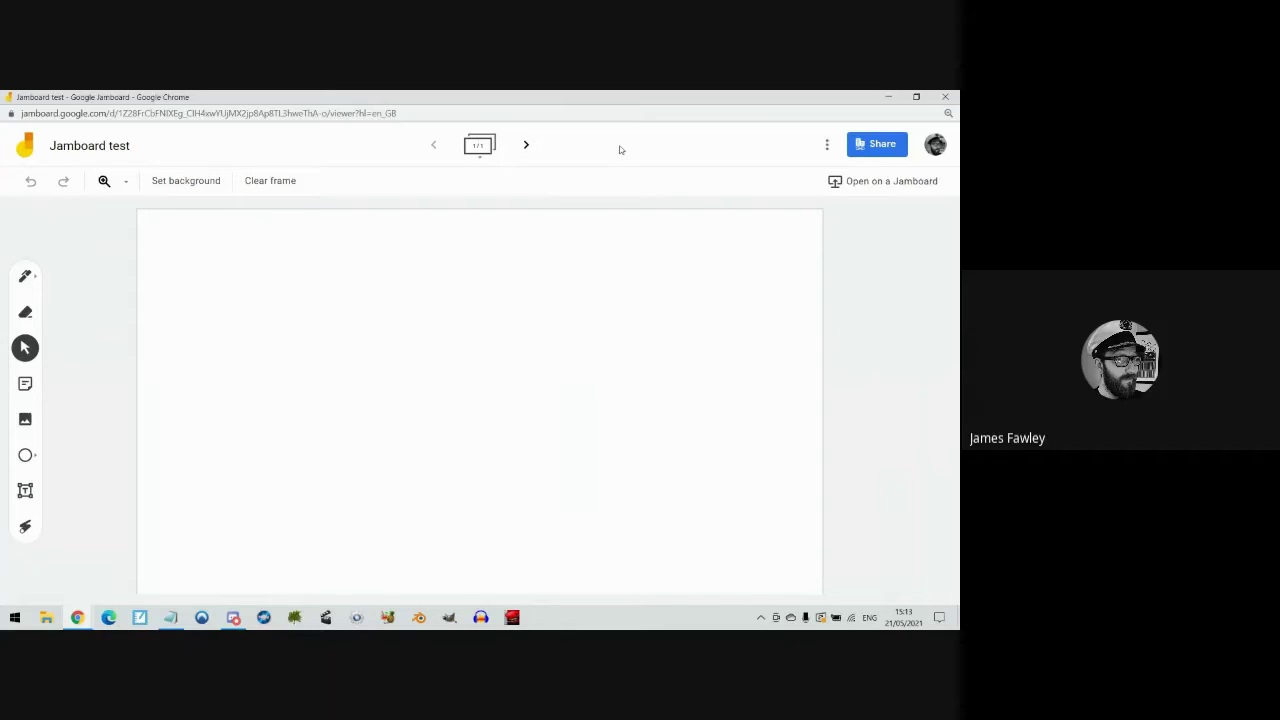
{"action": "left_click", "coordinate": [873, 148]}
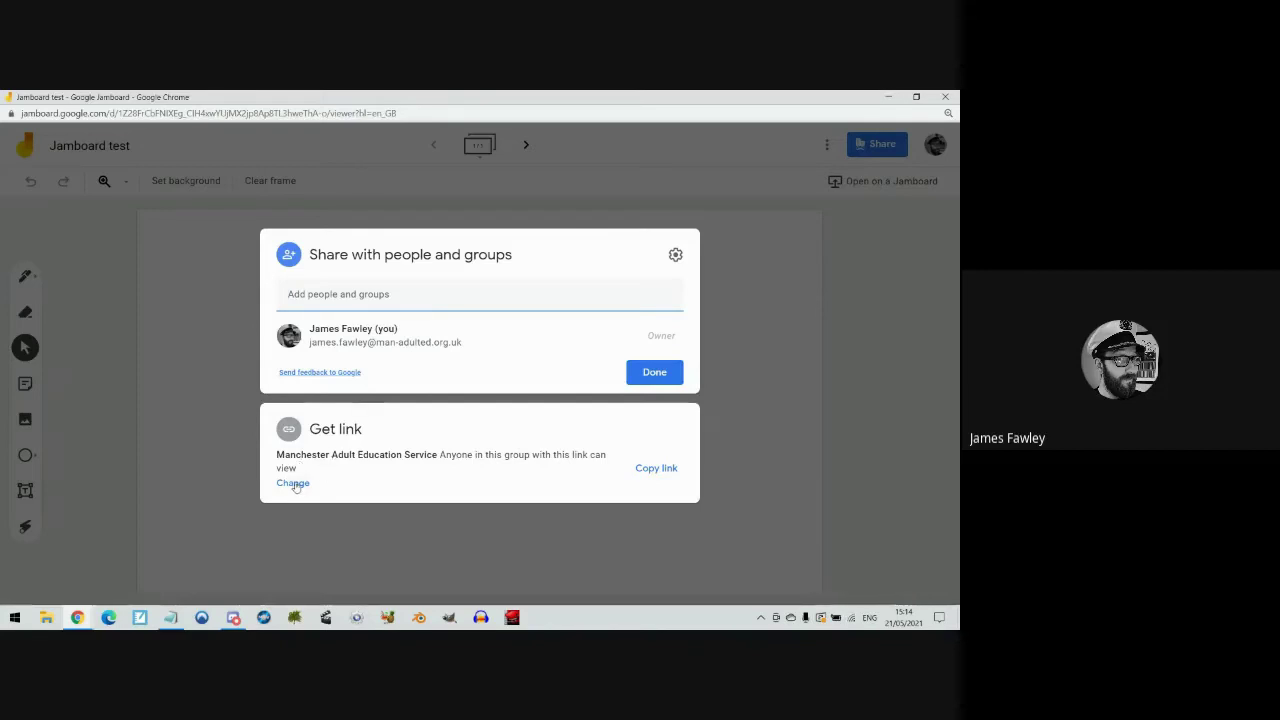
- Set the jam's link to Anyone with the link as Editor, then close sharing
{"action": "left_click", "coordinate": [293, 484]}
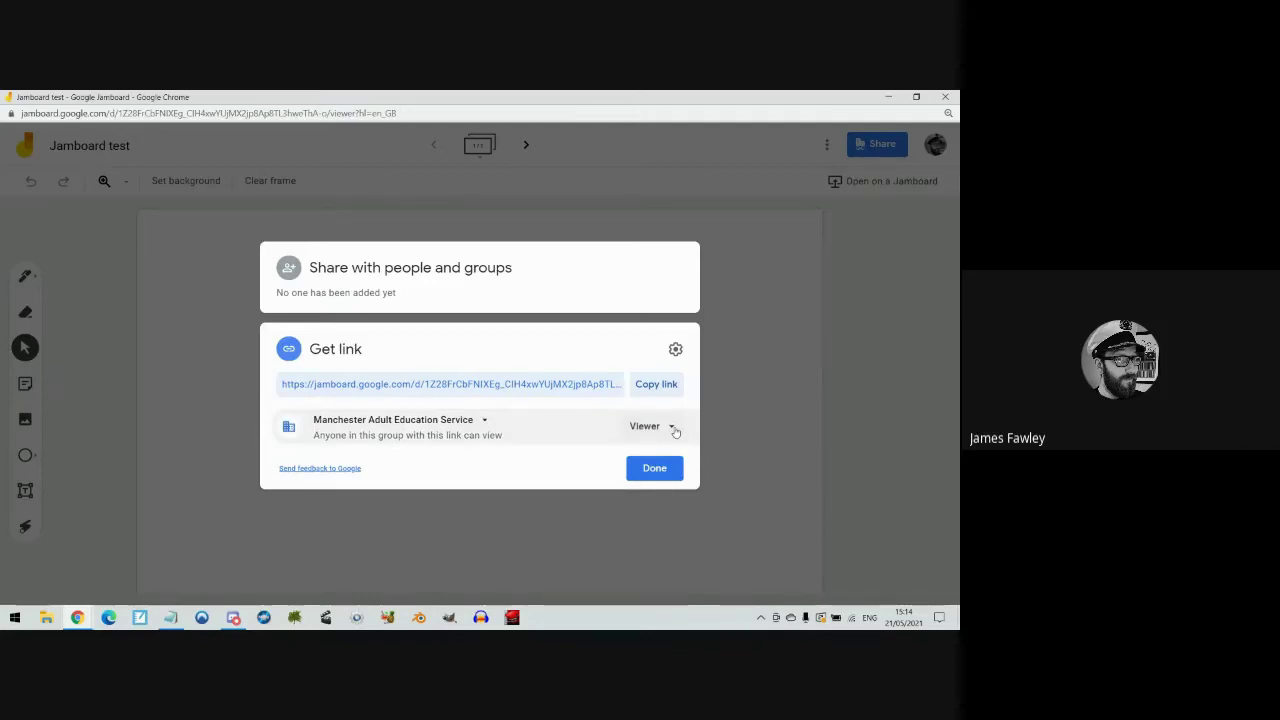
{"action": "left_click", "coordinate": [675, 428]}
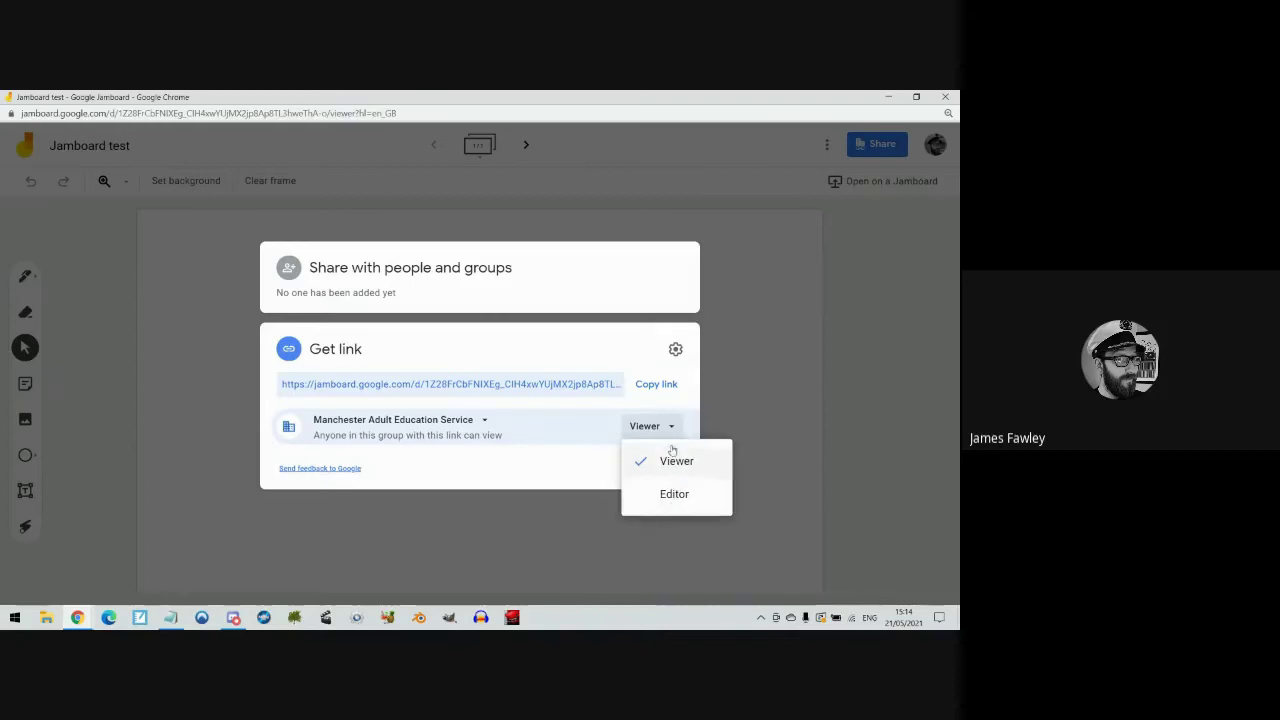
{"action": "left_click", "coordinate": [673, 430]}
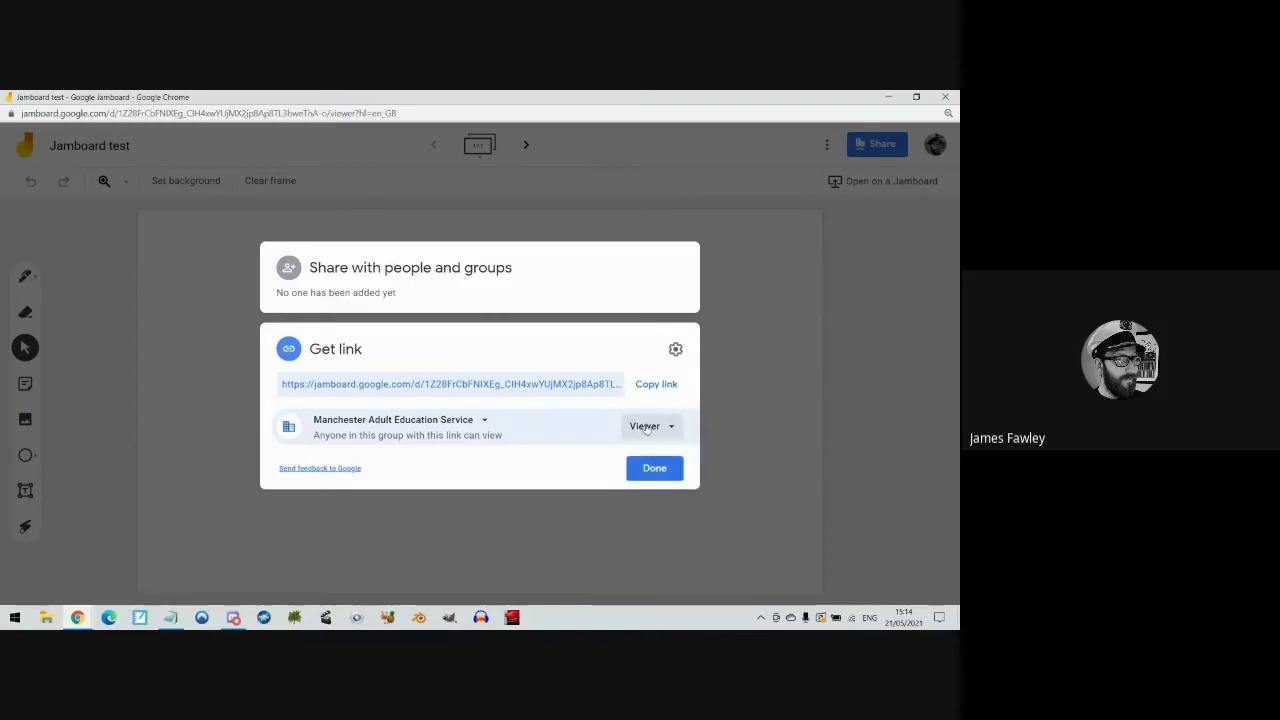
{"action": "left_click", "coordinate": [481, 422]}
{"action": "left_click", "coordinate": [411, 540]}
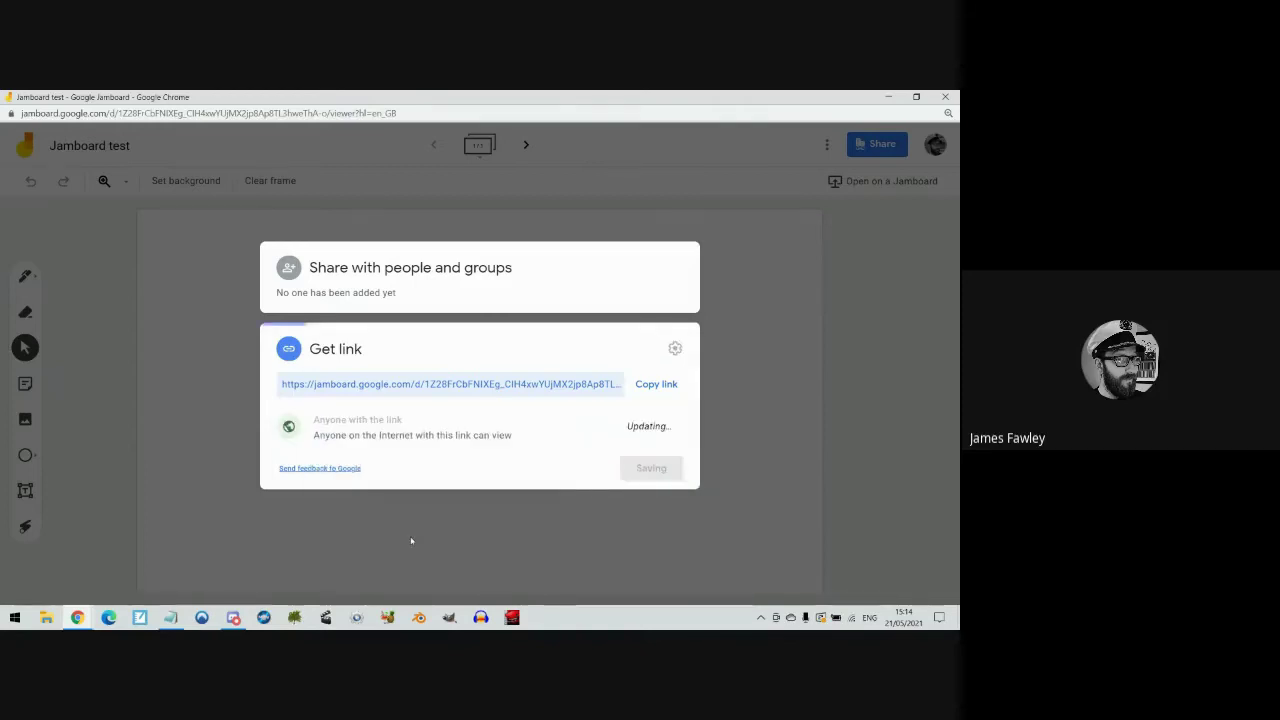
{"action": "left_click", "coordinate": [650, 427]}
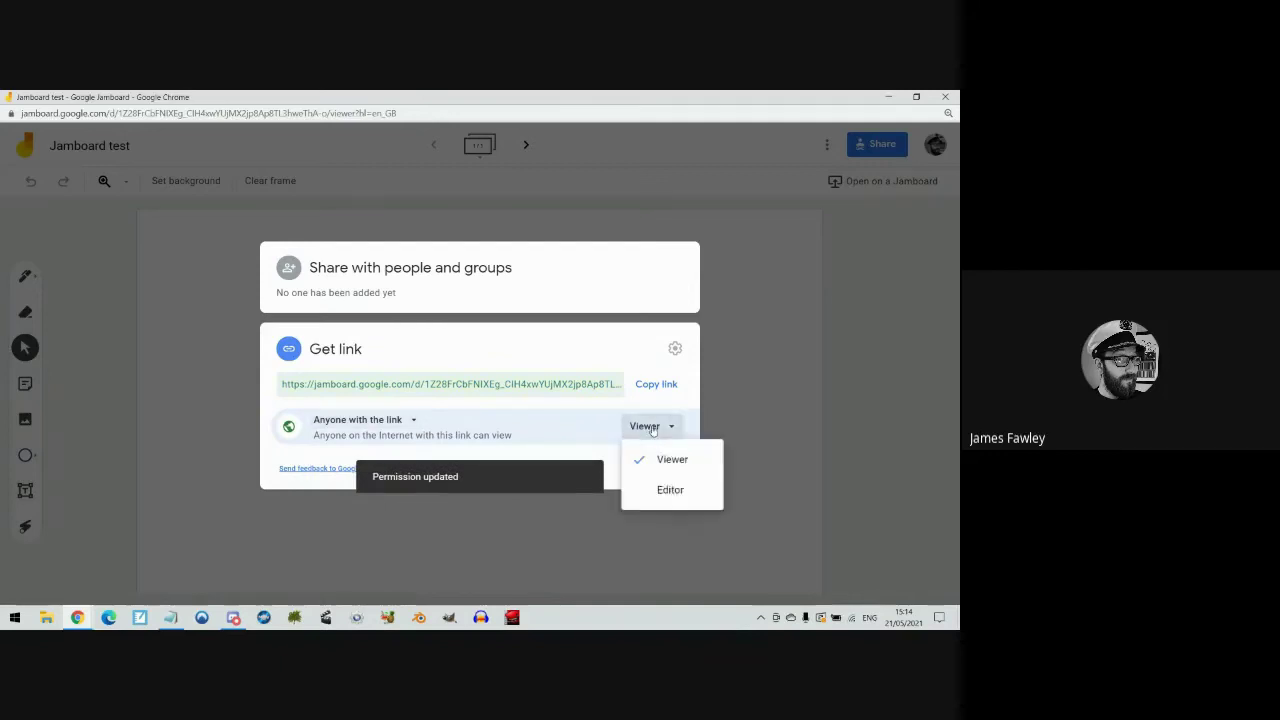
{"action": "left_click", "coordinate": [670, 490]}
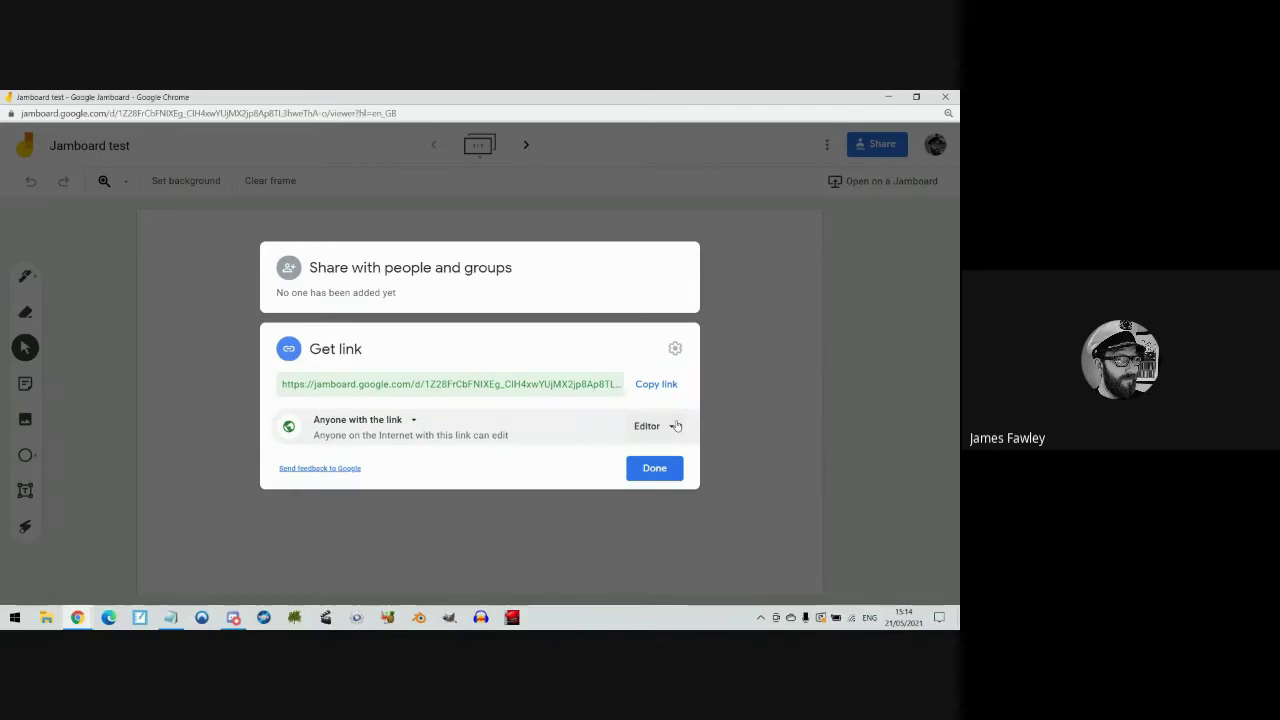
{"action": "left_click", "coordinate": [657, 468]}
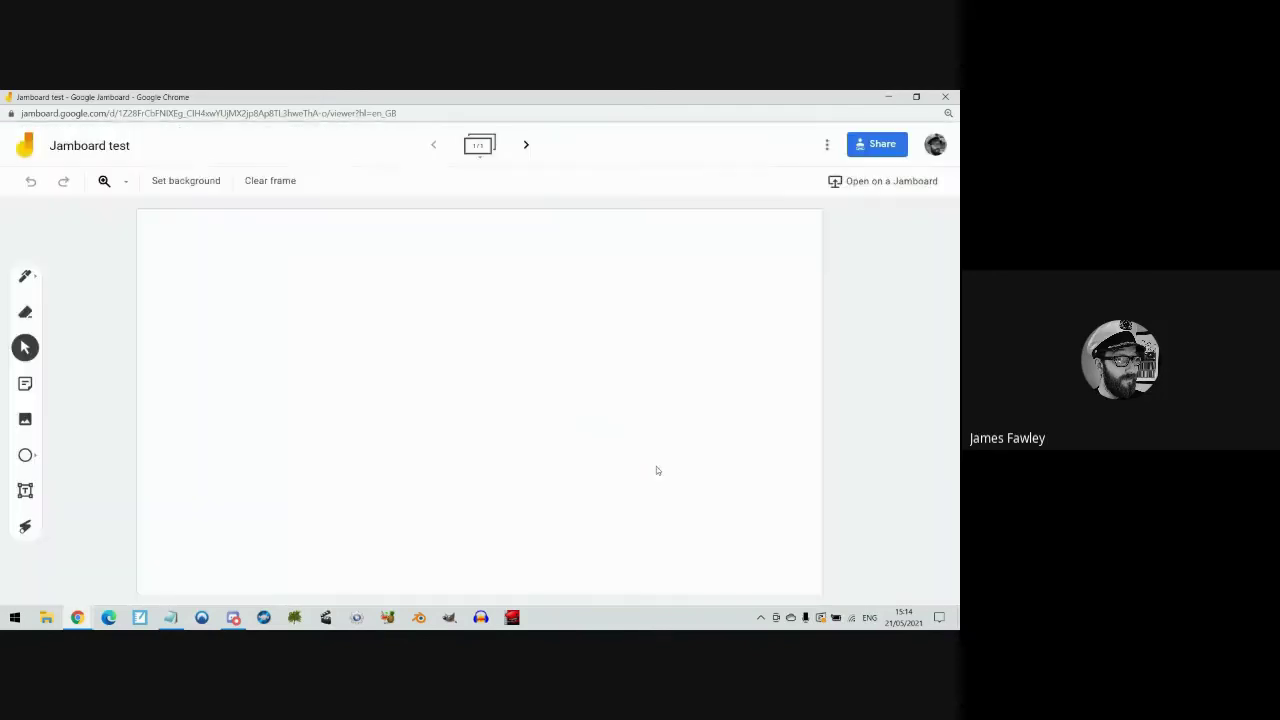
- Try the Circle shape and Laser tools, return to Select, and add a second frame
{"action": "left_click", "coordinate": [36, 459]}
{"action": "left_click", "coordinate": [36, 459]}
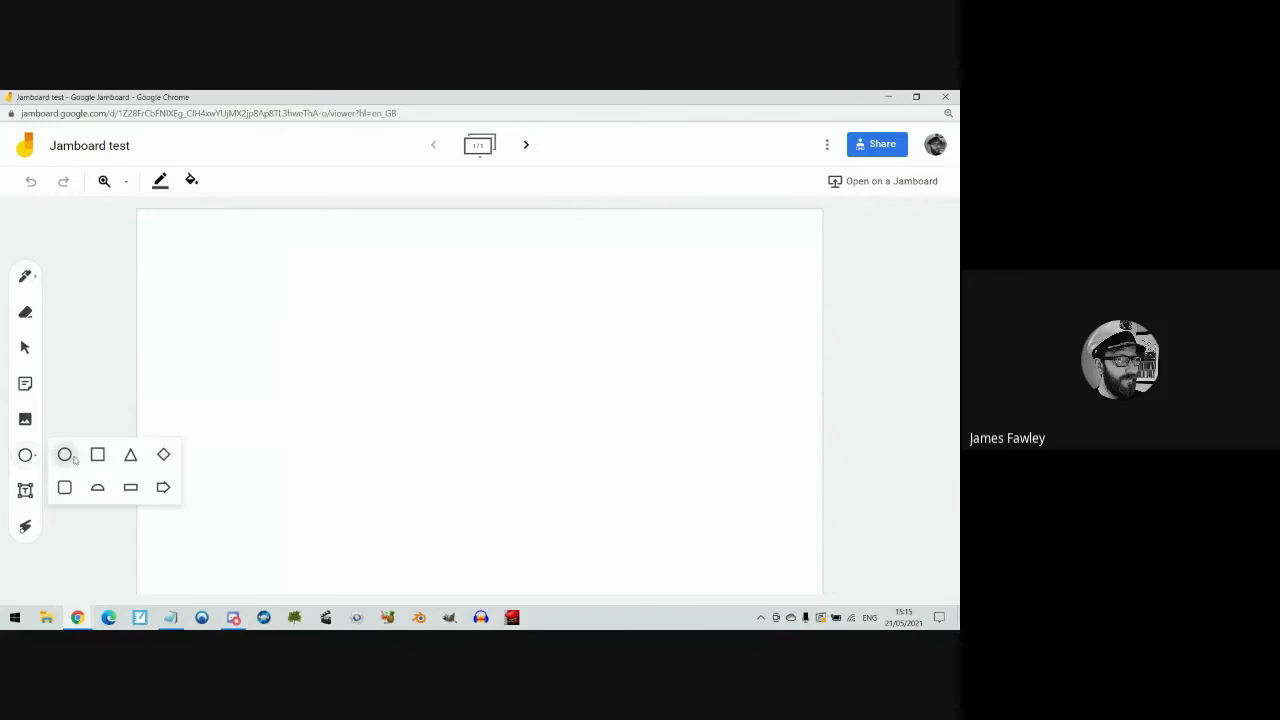
{"action": "left_click", "coordinate": [33, 461]}
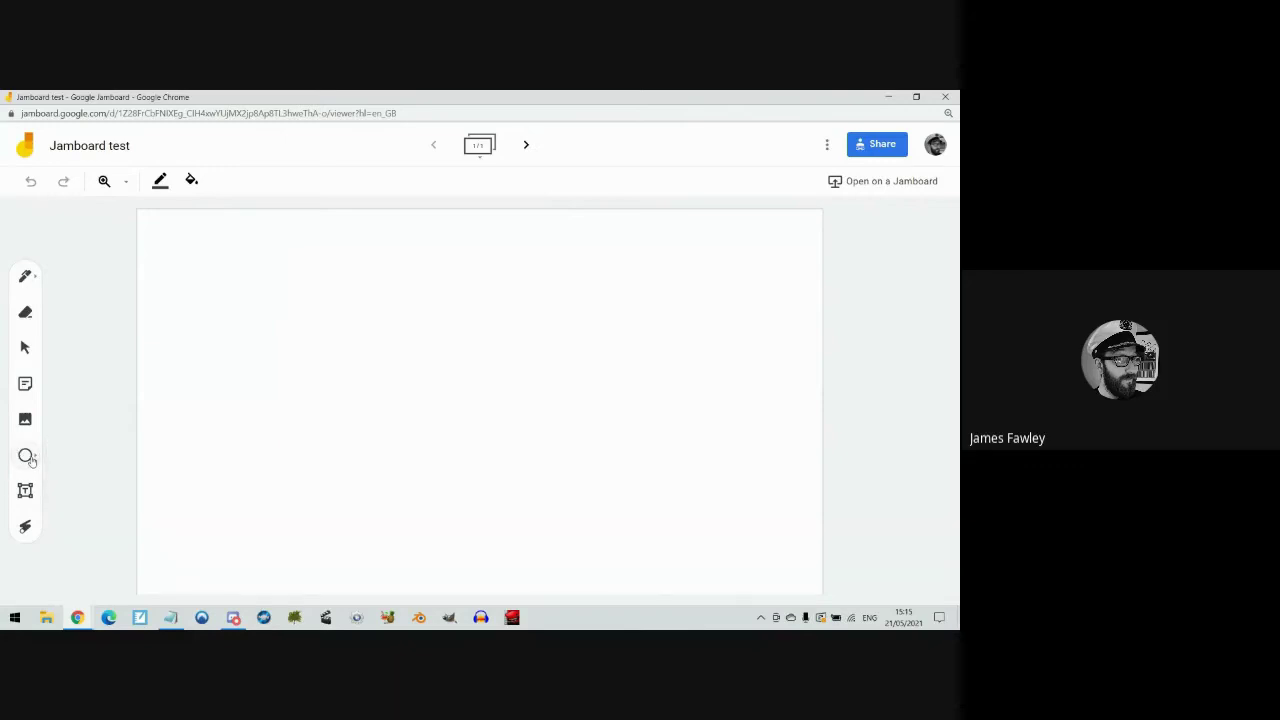
{"action": "left_click", "coordinate": [26, 528]}
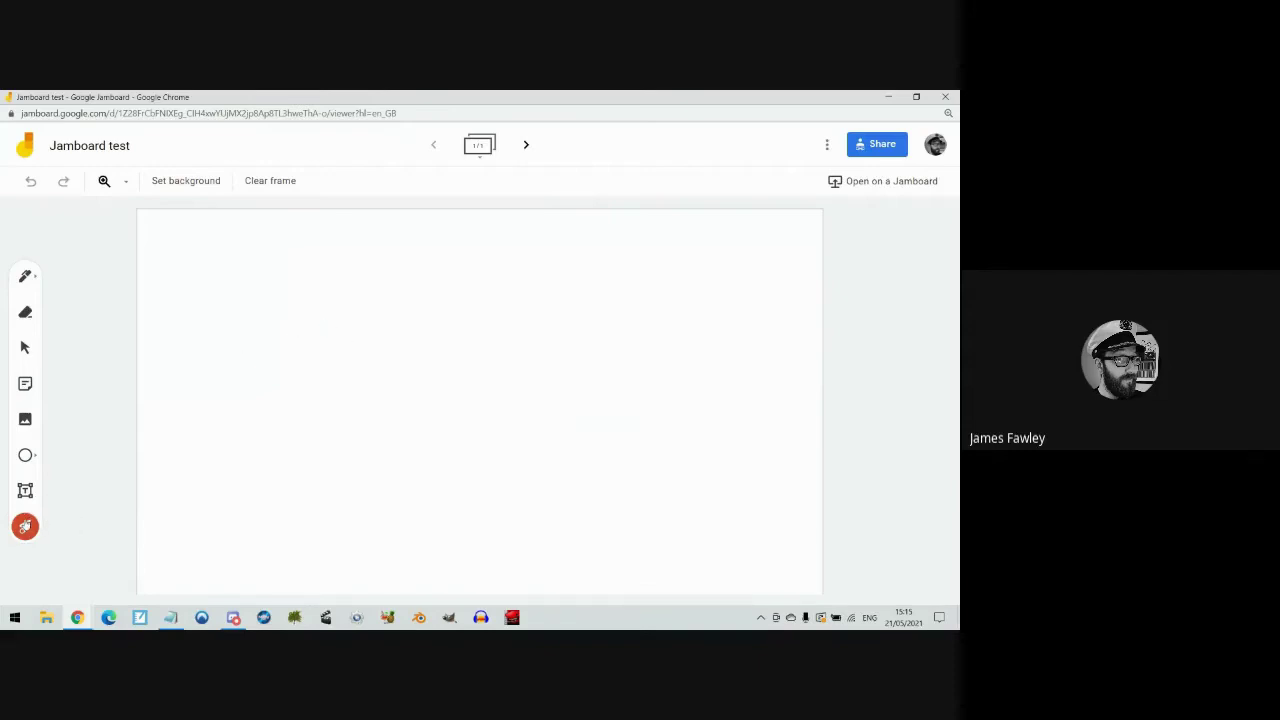
{"action": "left_click", "coordinate": [25, 347]}
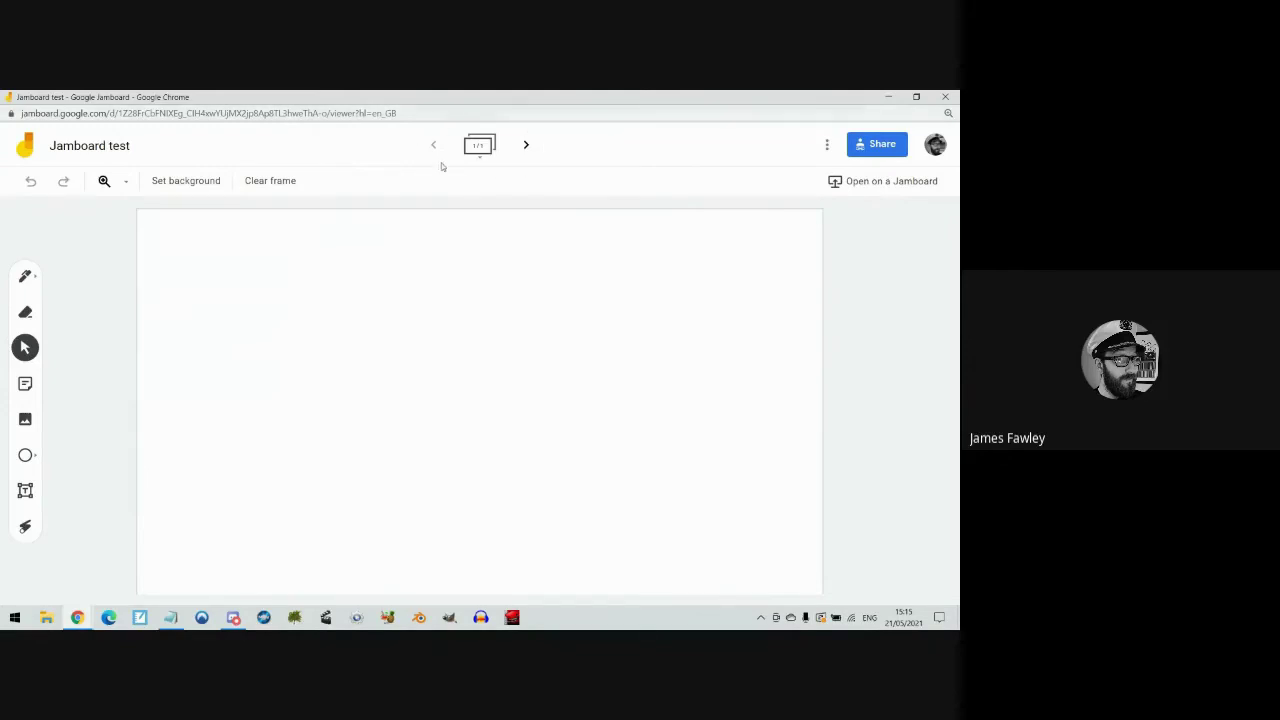
{"action": "left_click", "coordinate": [528, 147]}
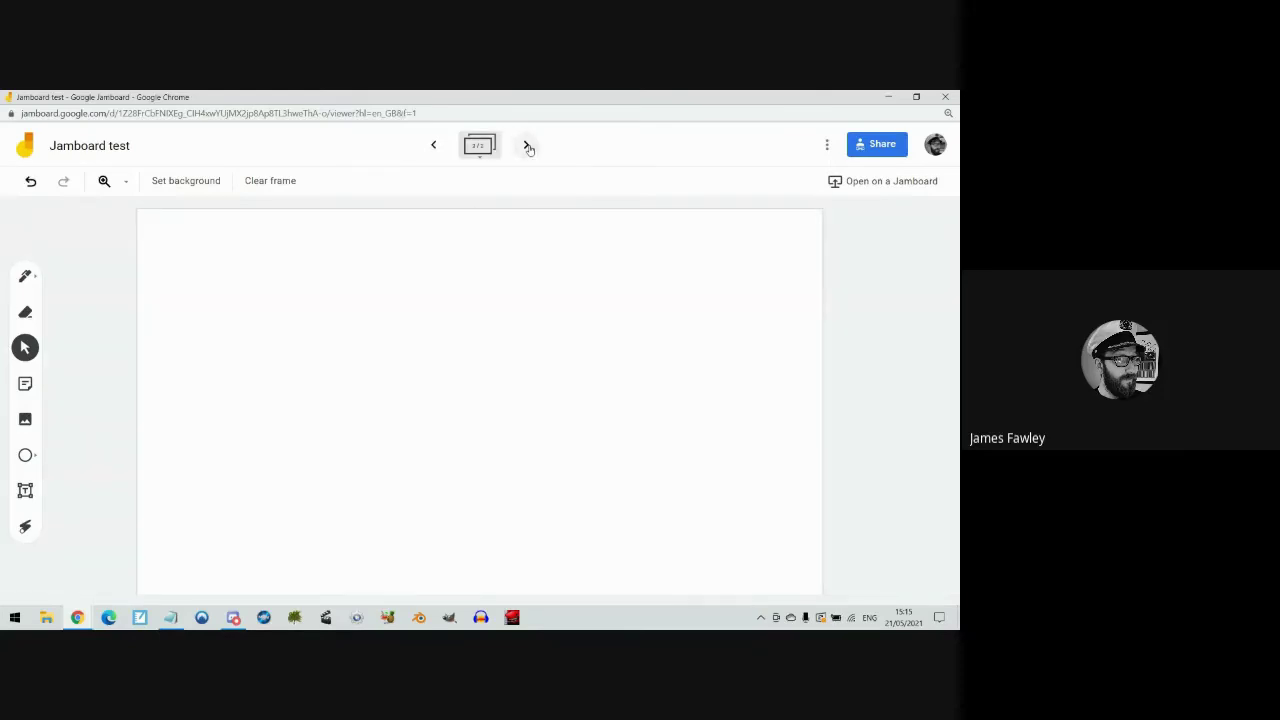
- Add a third blank frame and go back to frame 1 via the frame bar
{"action": "left_click", "coordinate": [528, 147]}
{"action": "left_click", "coordinate": [479, 158]}
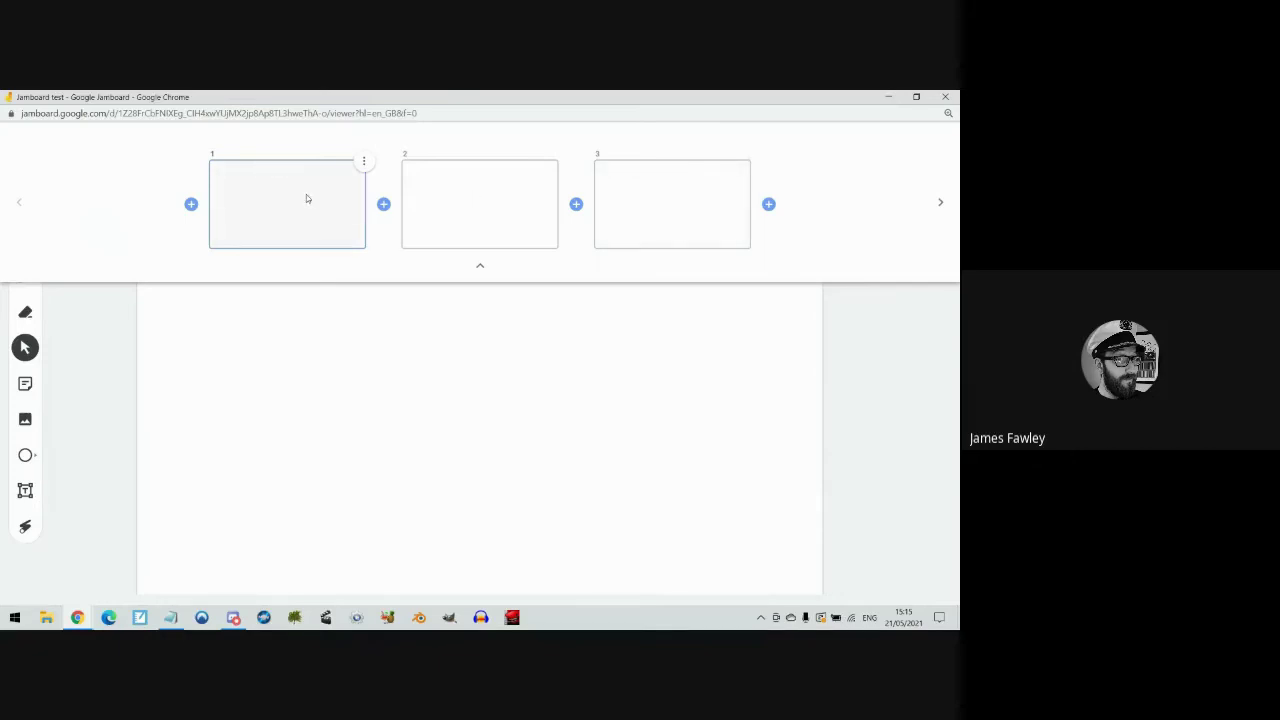
{"action": "left_click", "coordinate": [481, 264]}
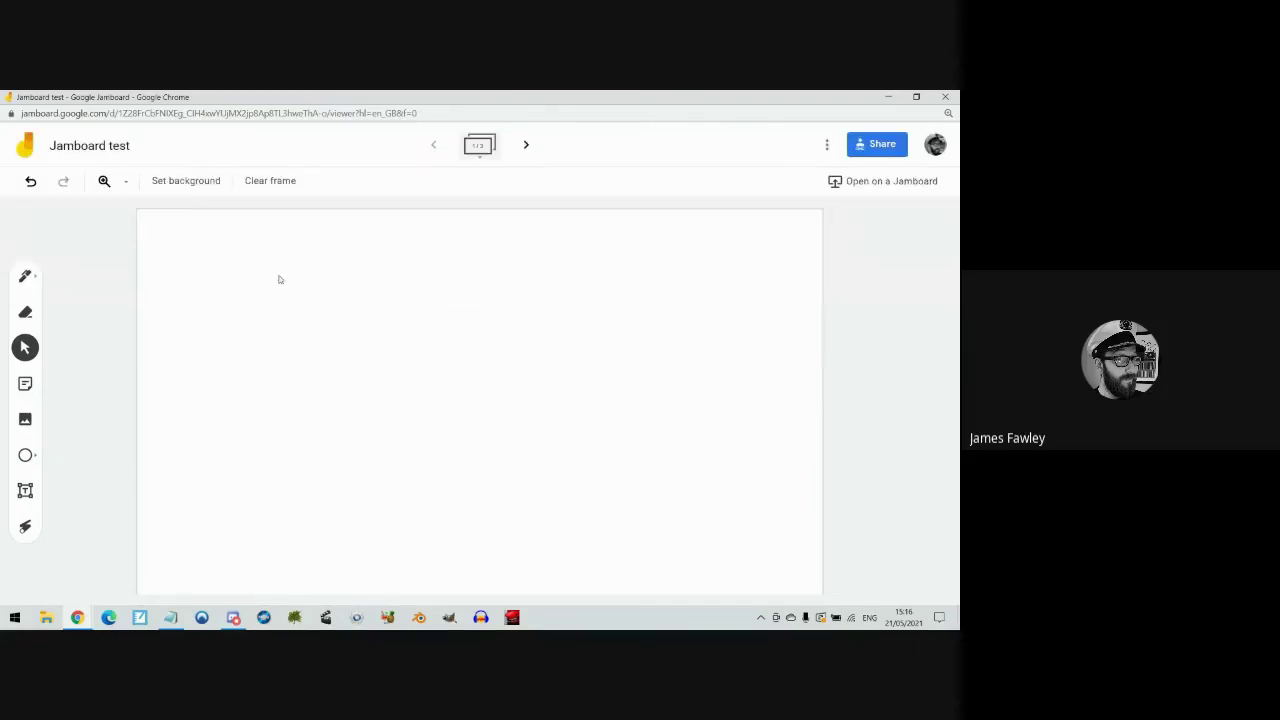
- Add a sticky note reading 'Hello world' to frame 1
{"action": "left_click", "coordinate": [25, 385]}
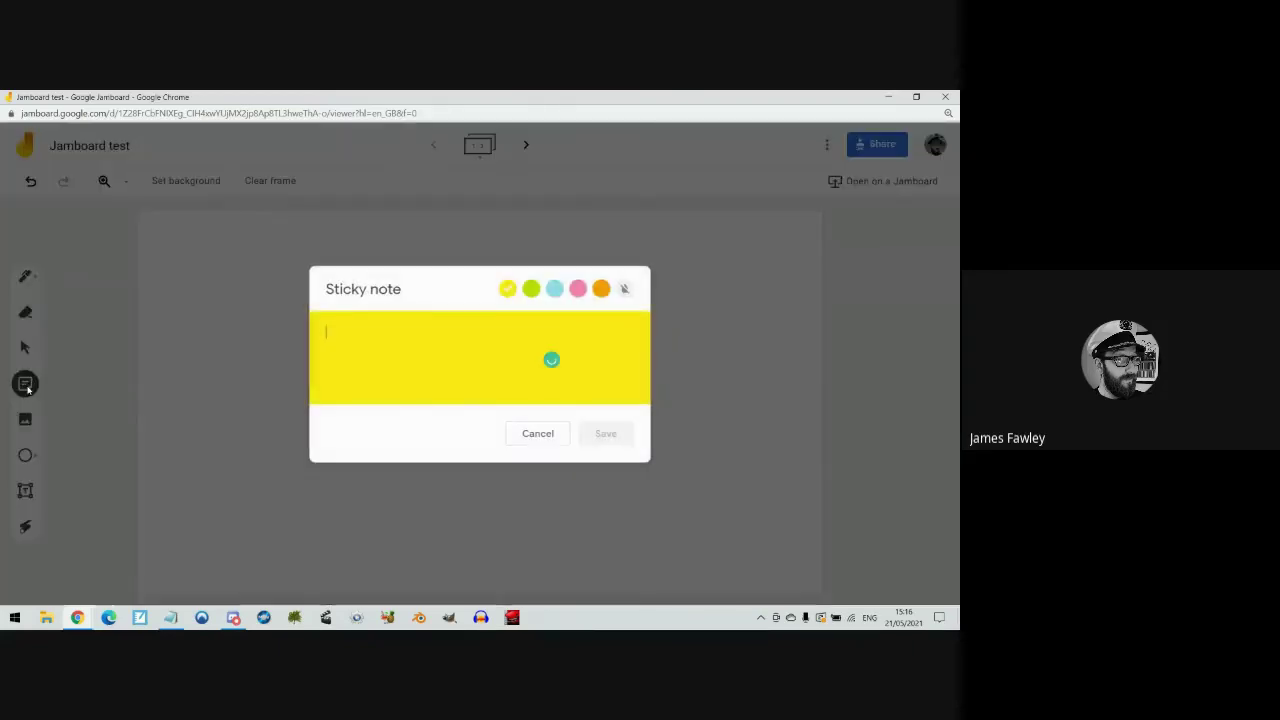
{"action": "type", "text": "Hello"}
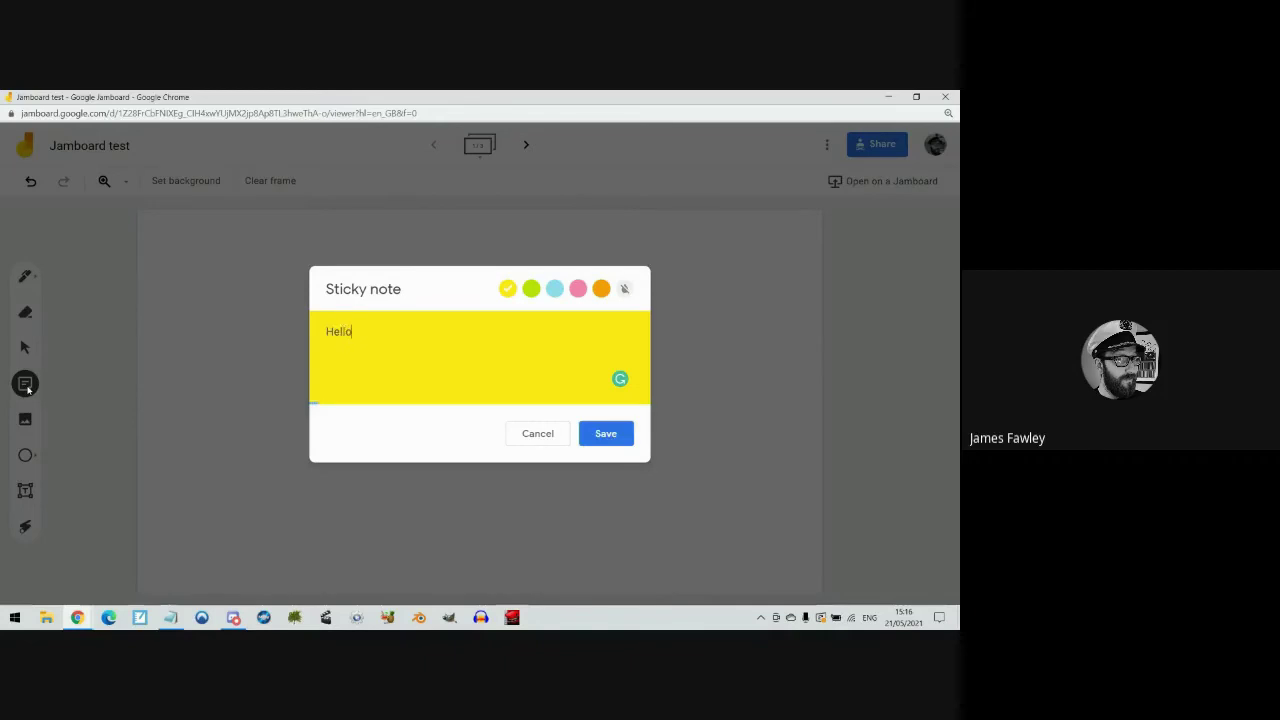
{"action": "type", "text": " world"}
{"action": "left_click", "coordinate": [606, 434]}
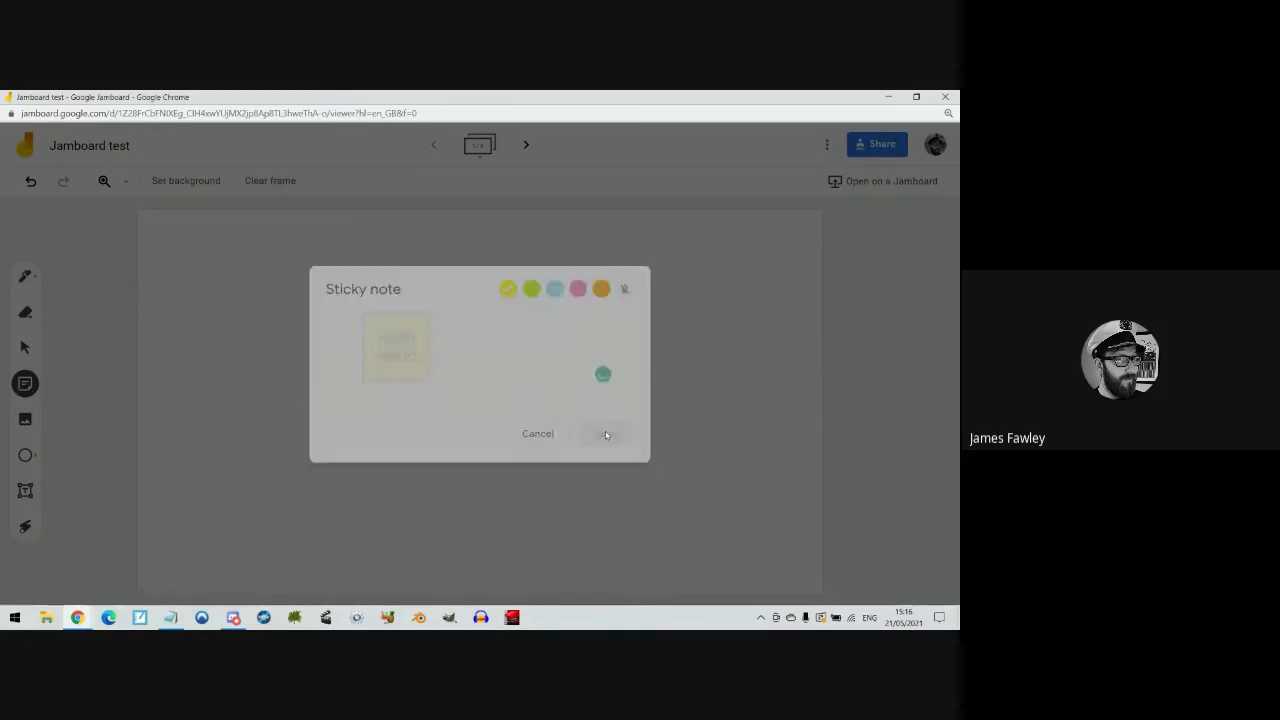
{"action": "left_click", "coordinate": [546, 435]}
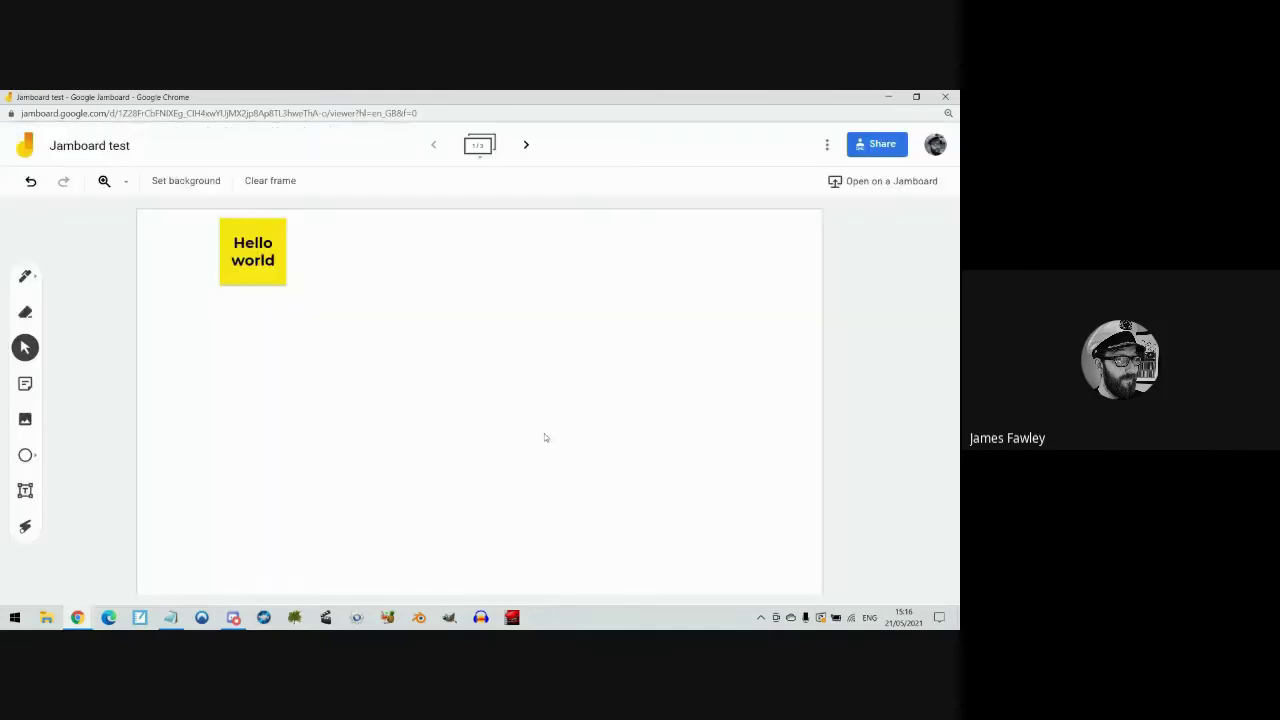
- Enlarge the Hello world note, move it right, and recolour it pink
{"action": "left_click", "coordinate": [256, 250]}
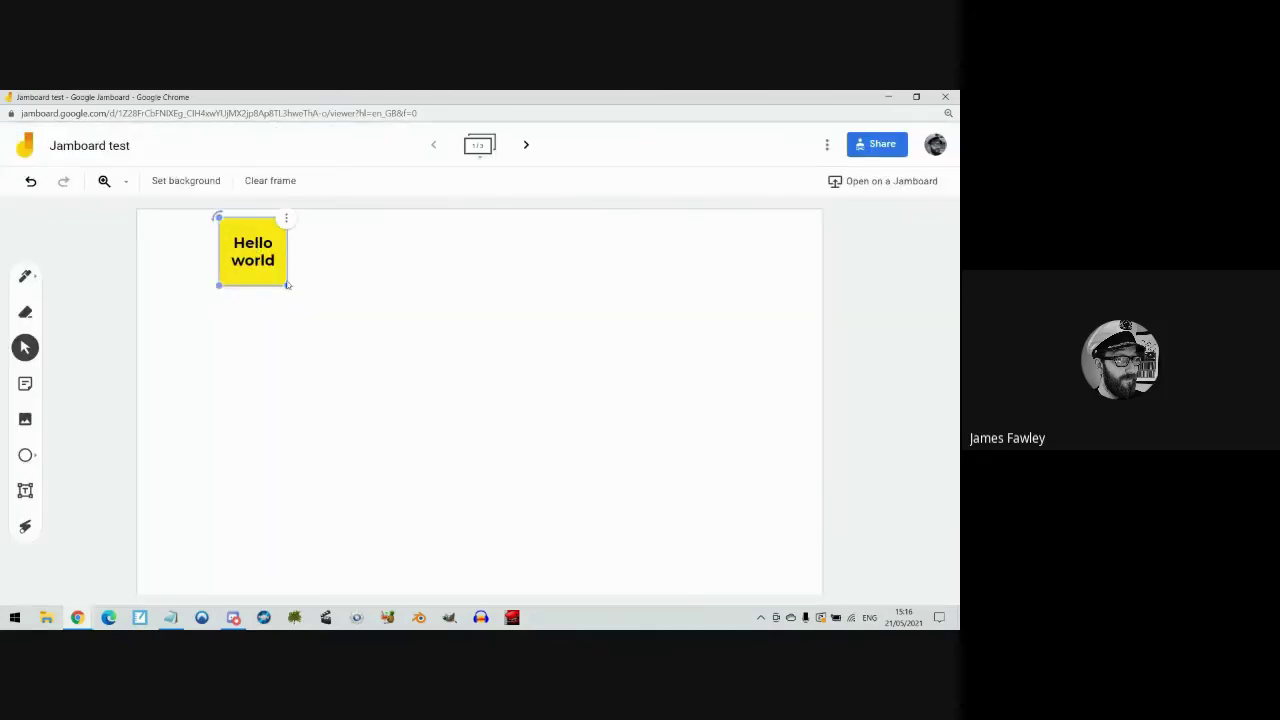
{"action": "left_click_drag", "start_coordinate": [289, 285], "coordinate": [529, 437]}
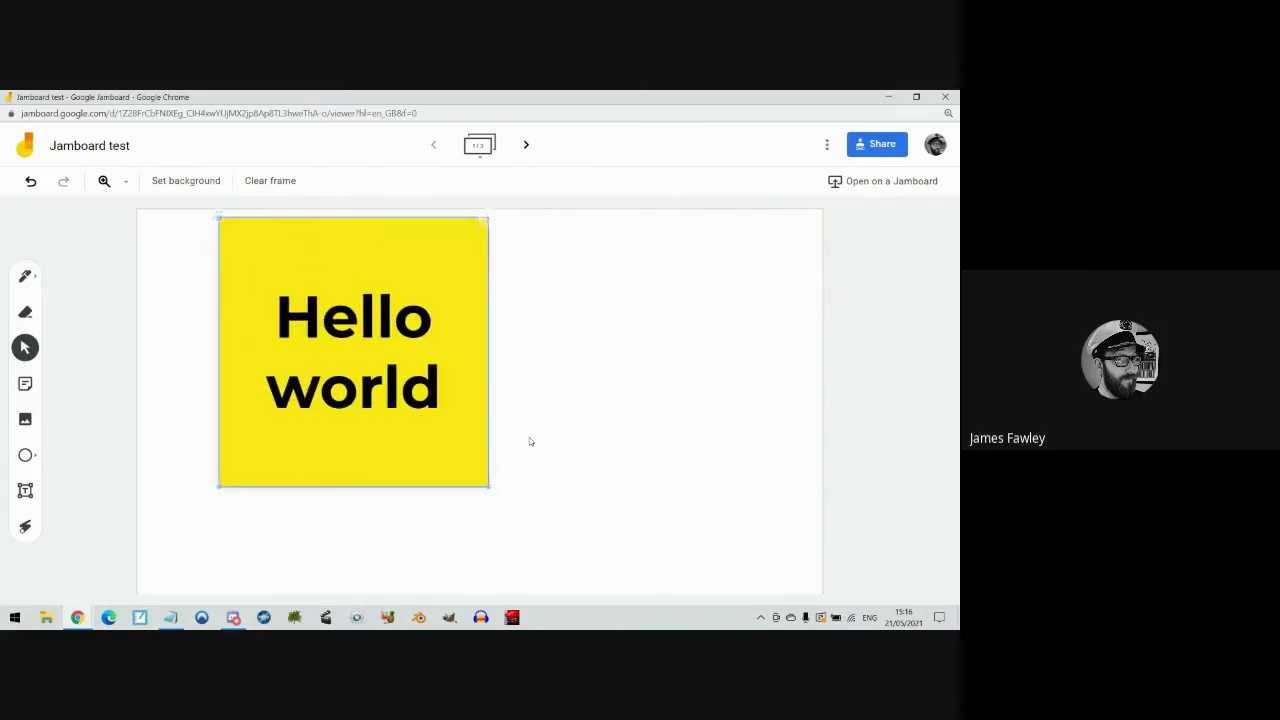
{"action": "left_click_drag", "start_coordinate": [403, 372], "coordinate": [717, 404]}
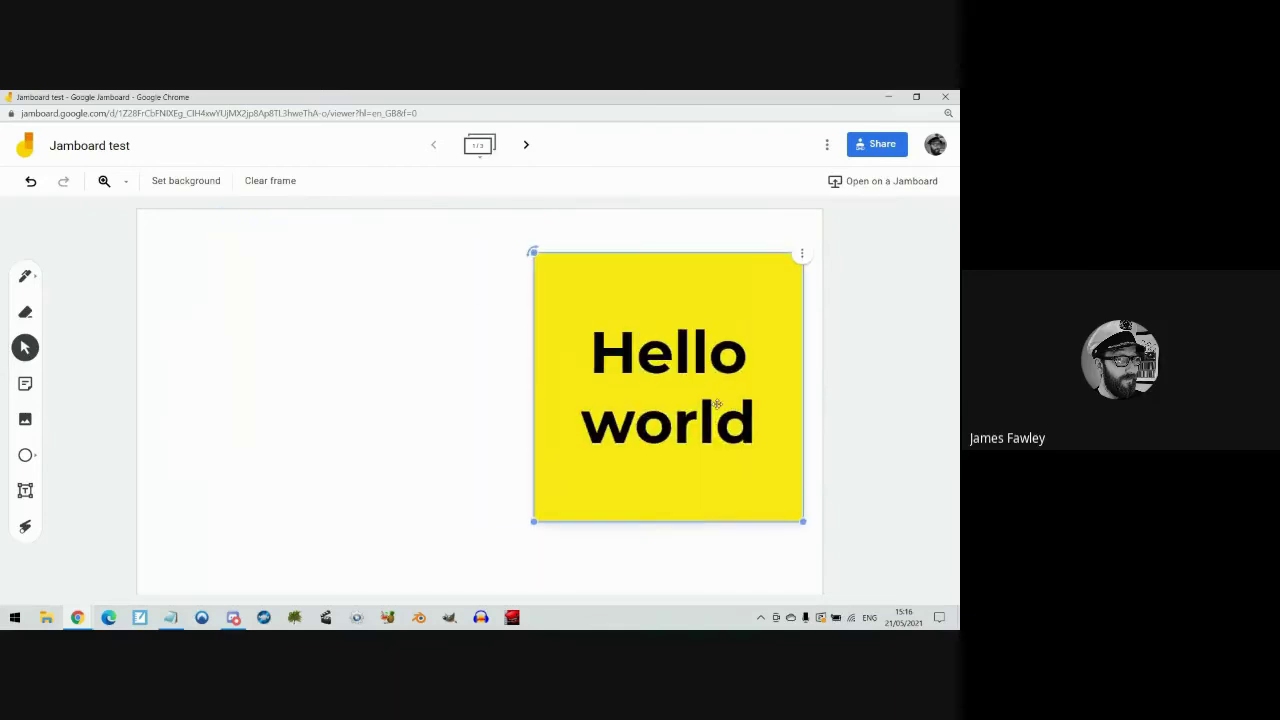
{"action": "left_click", "coordinate": [802, 253]}
{"action": "left_click", "coordinate": [834, 259]}
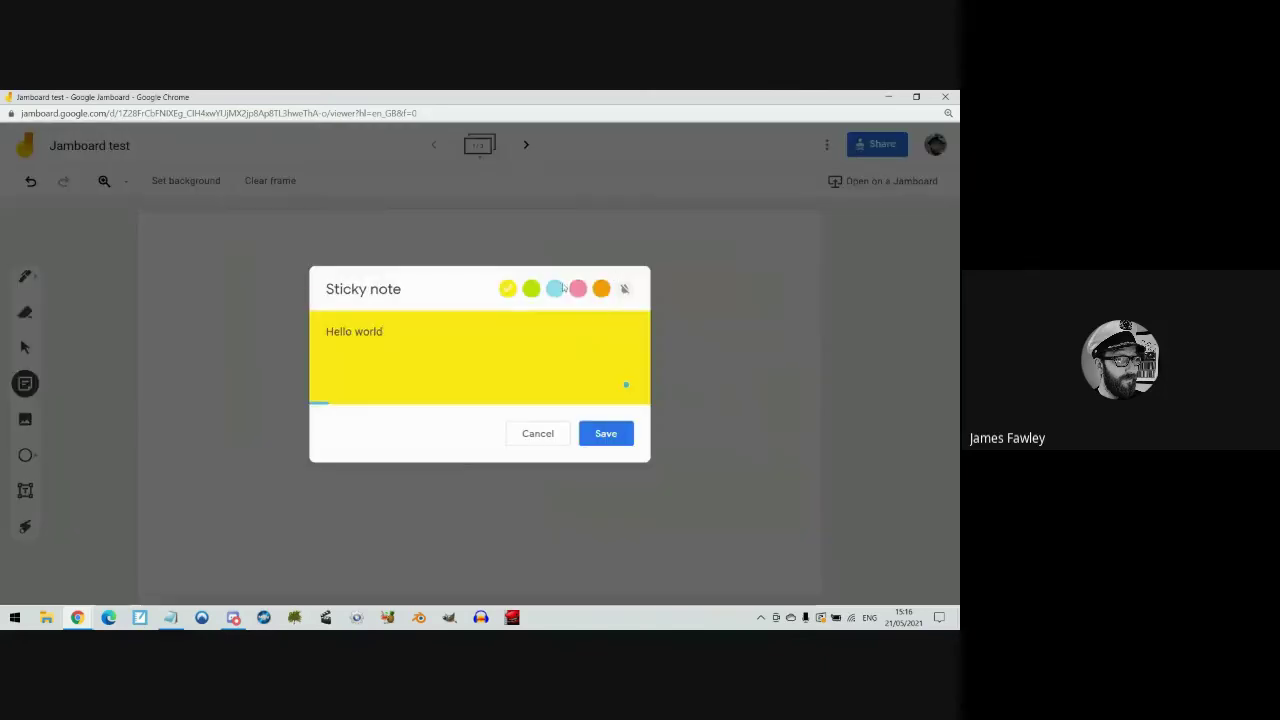
{"action": "left_click", "coordinate": [578, 289]}
{"action": "left_click", "coordinate": [604, 434]}
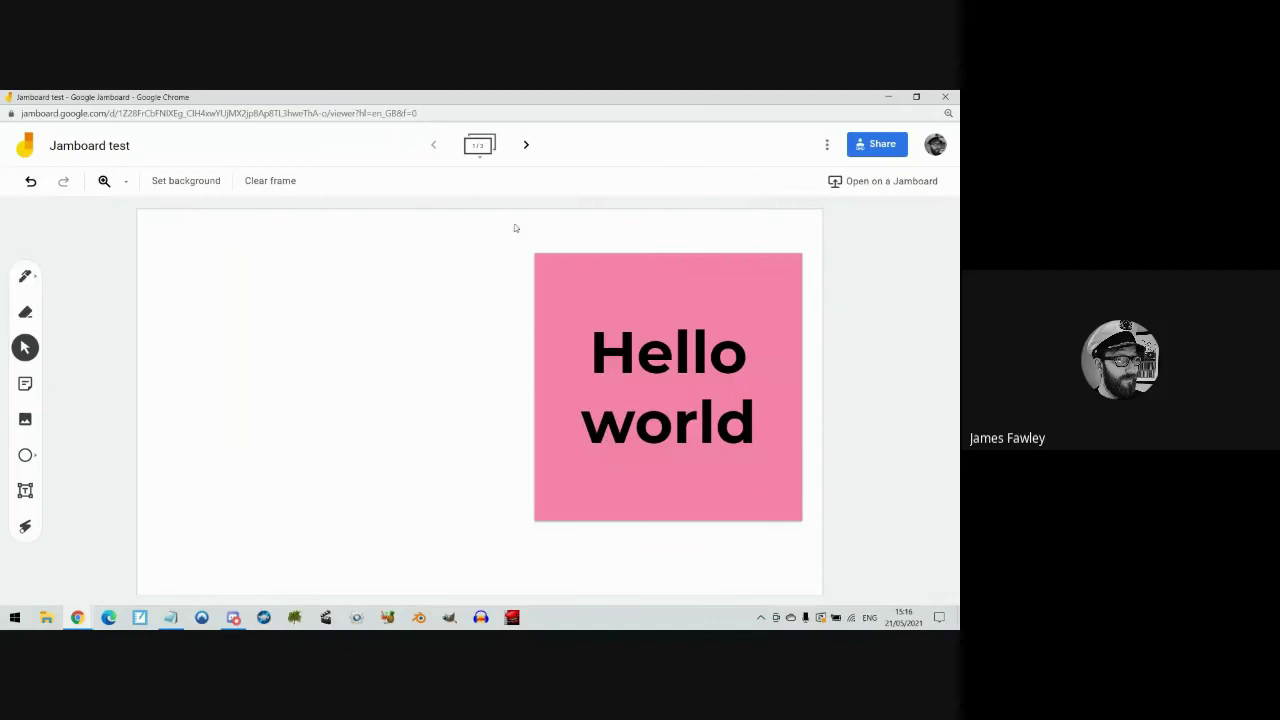
- Duplicate frame 1 twice from the frame bar, then go to blank frame 4
{"action": "left_click", "coordinate": [480, 152]}
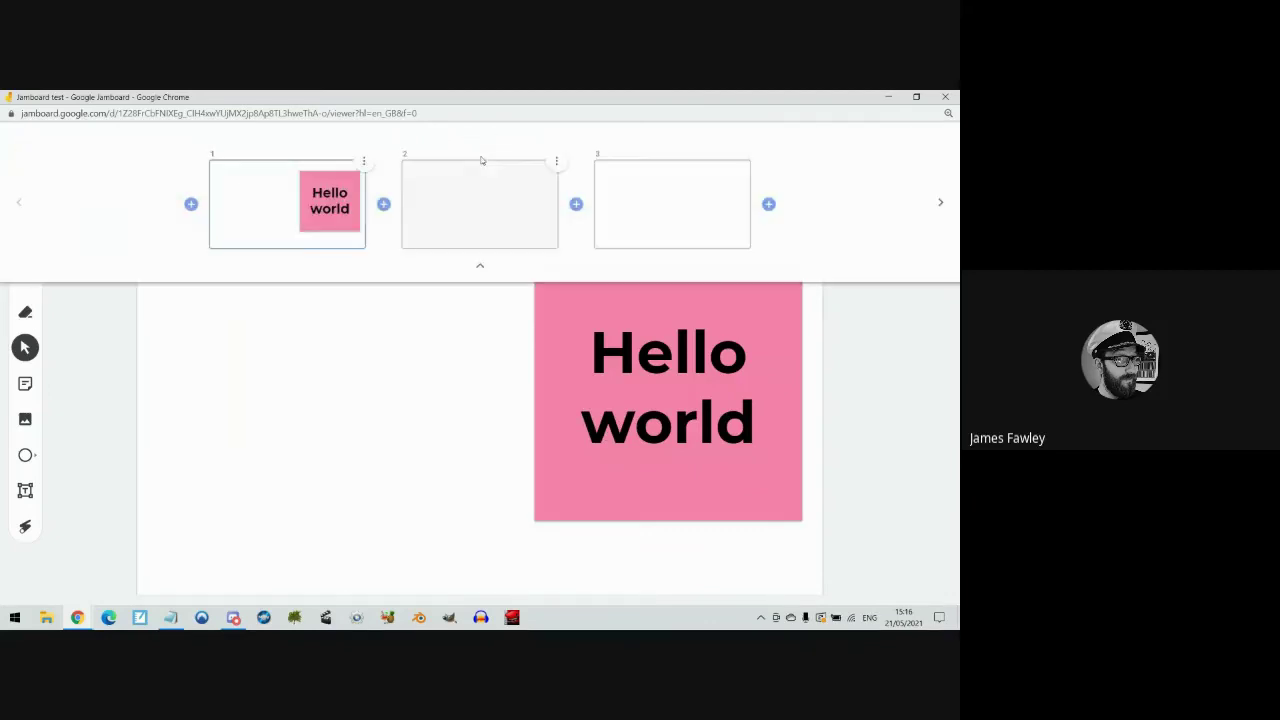
{"action": "left_click", "coordinate": [364, 161]}
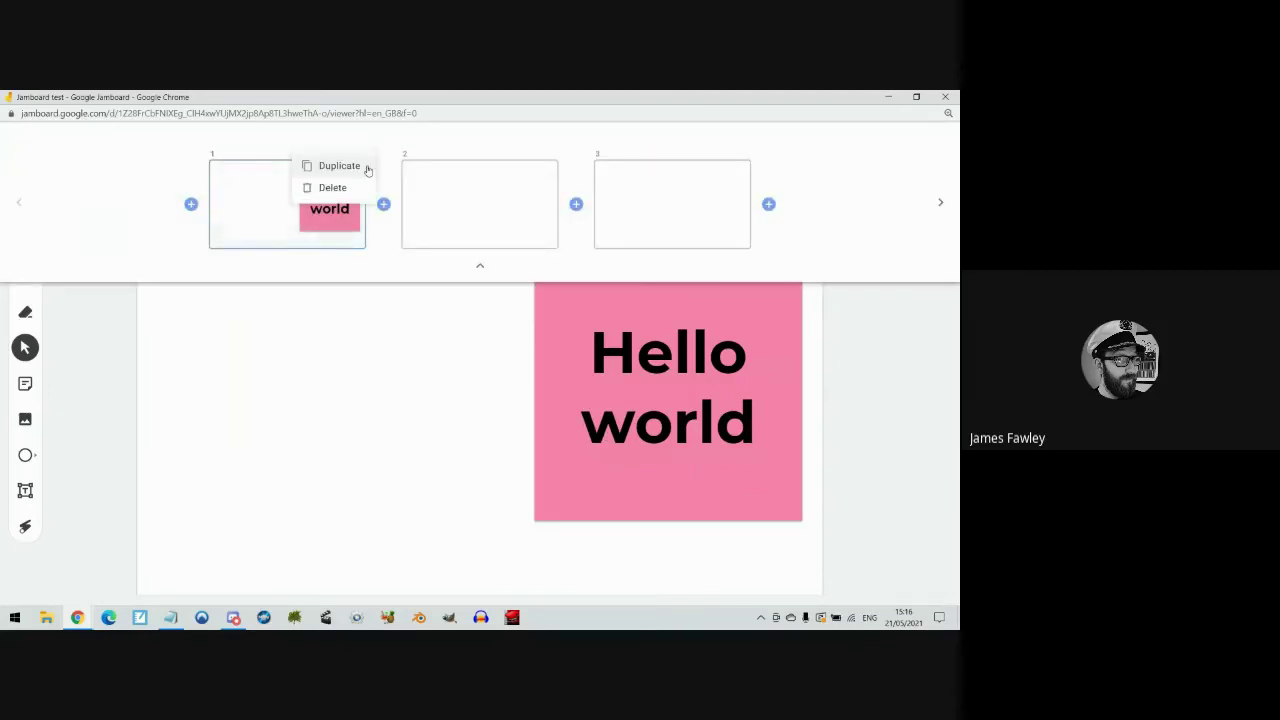
{"action": "left_click", "coordinate": [366, 168]}
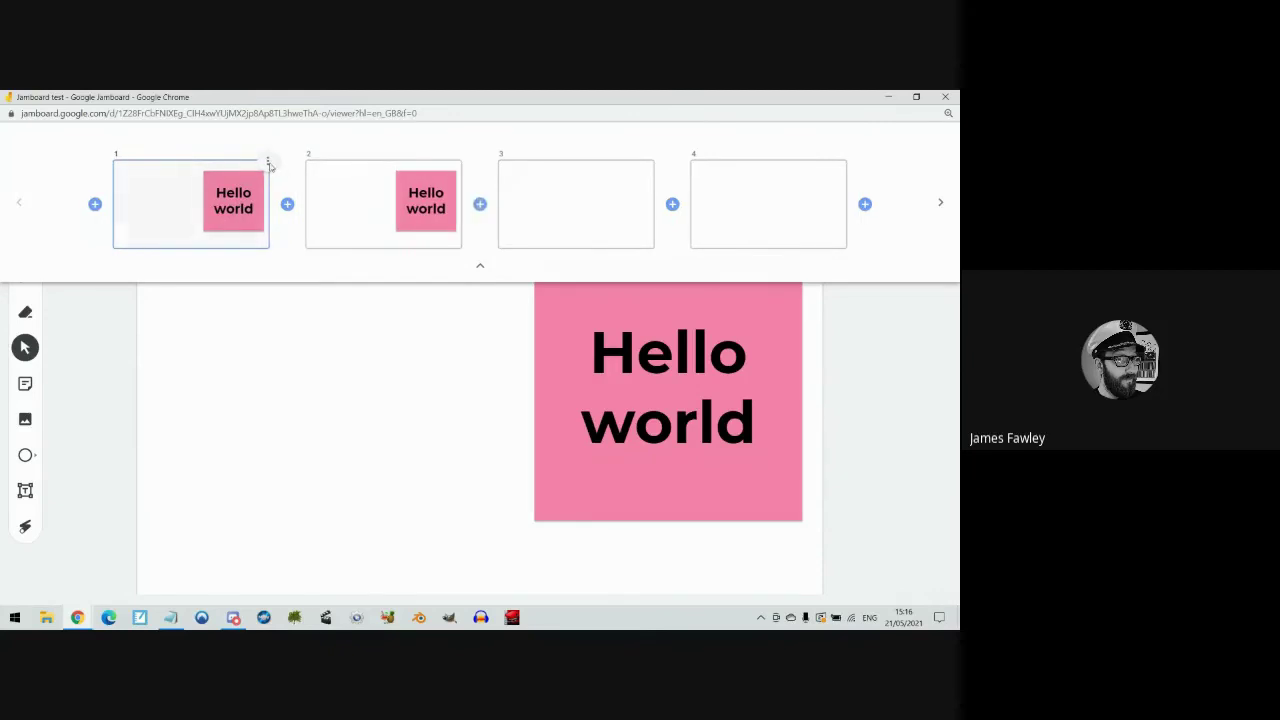
{"action": "left_click", "coordinate": [268, 163]}
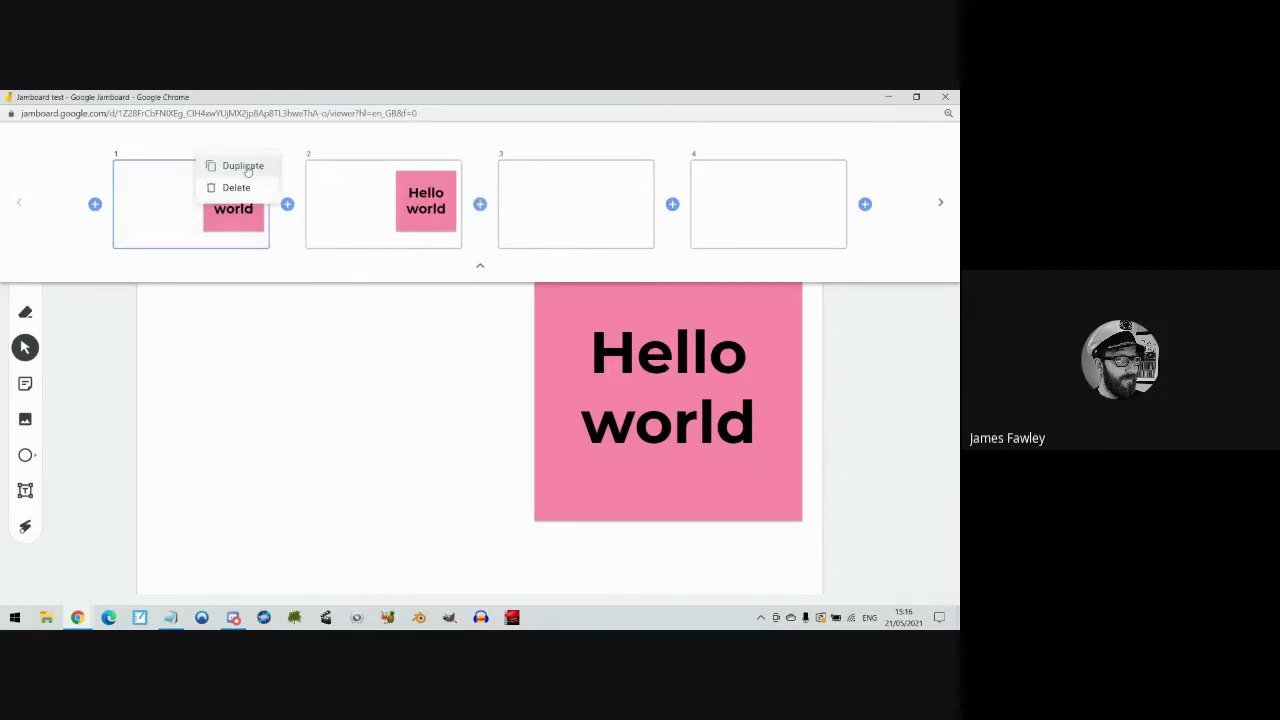
{"action": "left_click", "coordinate": [247, 170]}
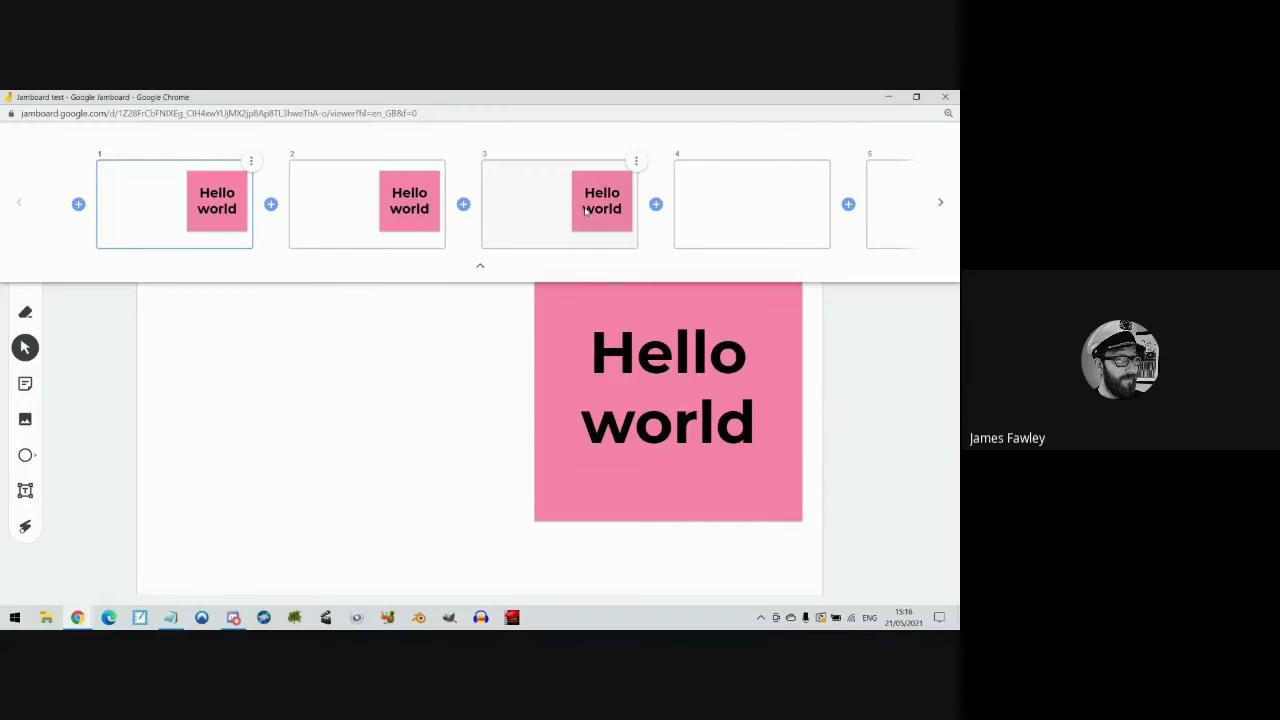
{"action": "left_click", "coordinate": [766, 194]}
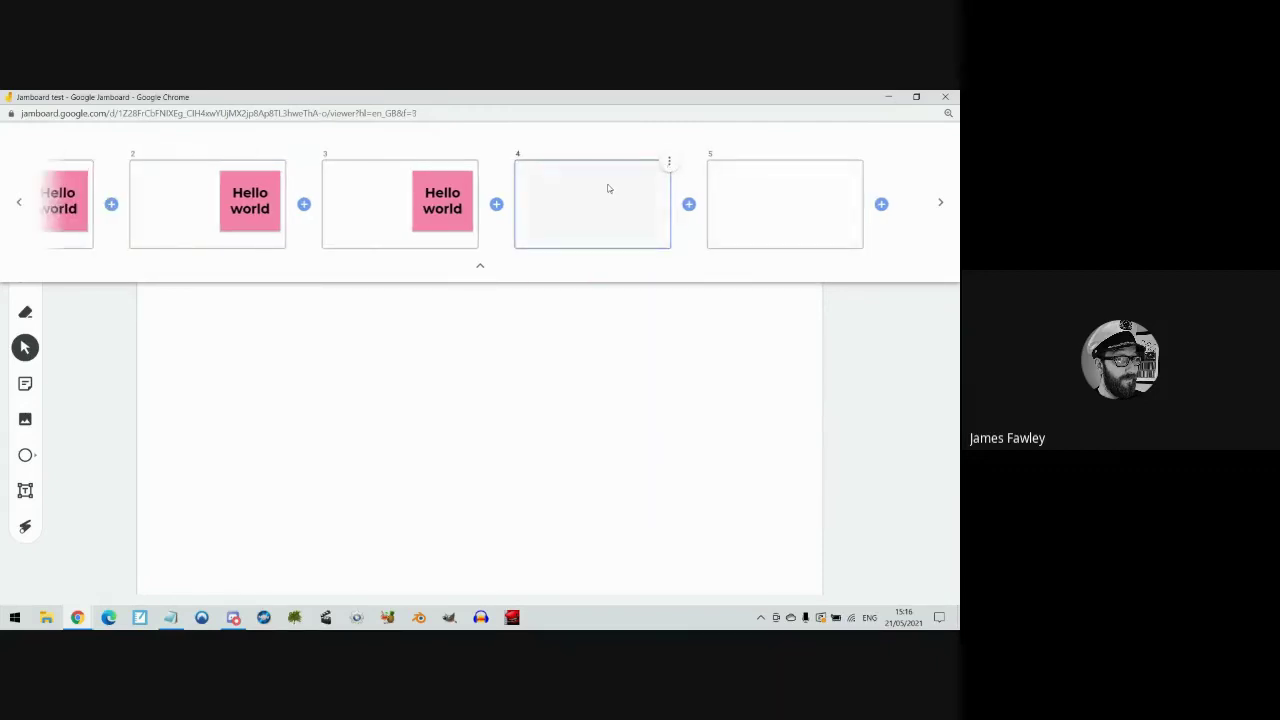
- Collapse the frame bar, glance at My Drive, then return to the Jamboard test window
{"action": "left_click", "coordinate": [491, 363]}
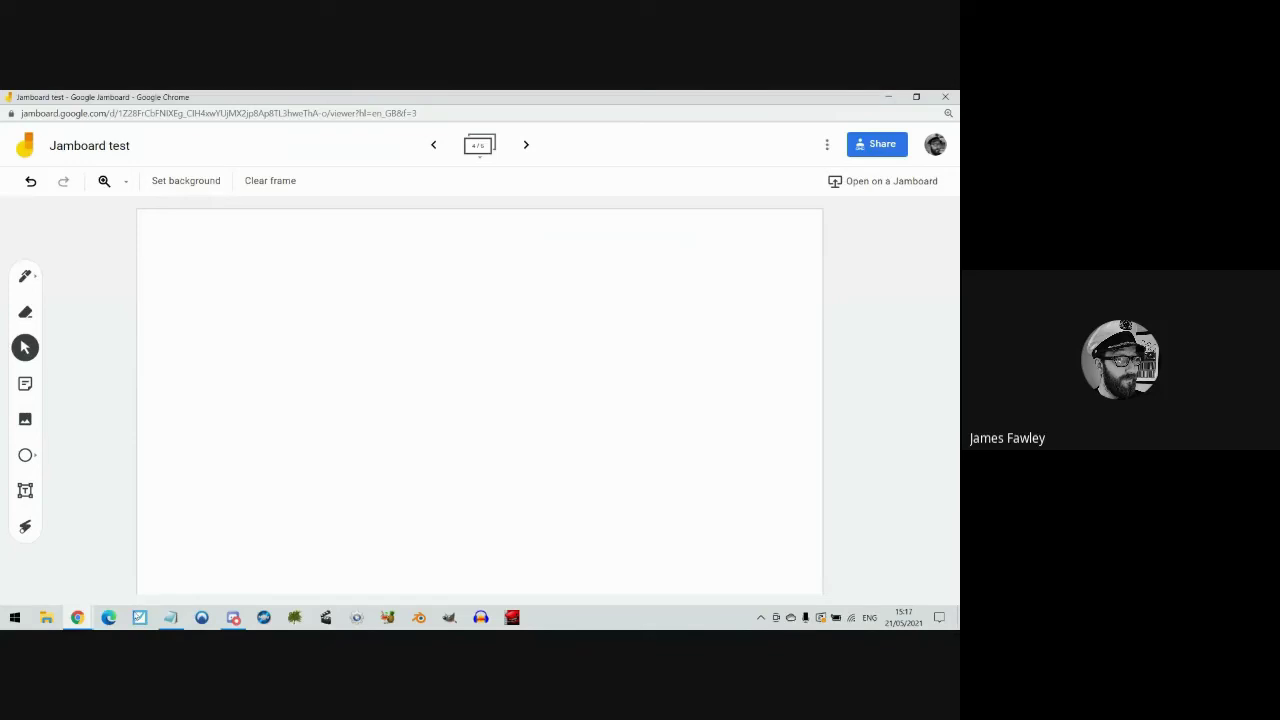
{"action": "left_click", "coordinate": [84, 618]}
{"action": "left_click", "coordinate": [84, 571]}
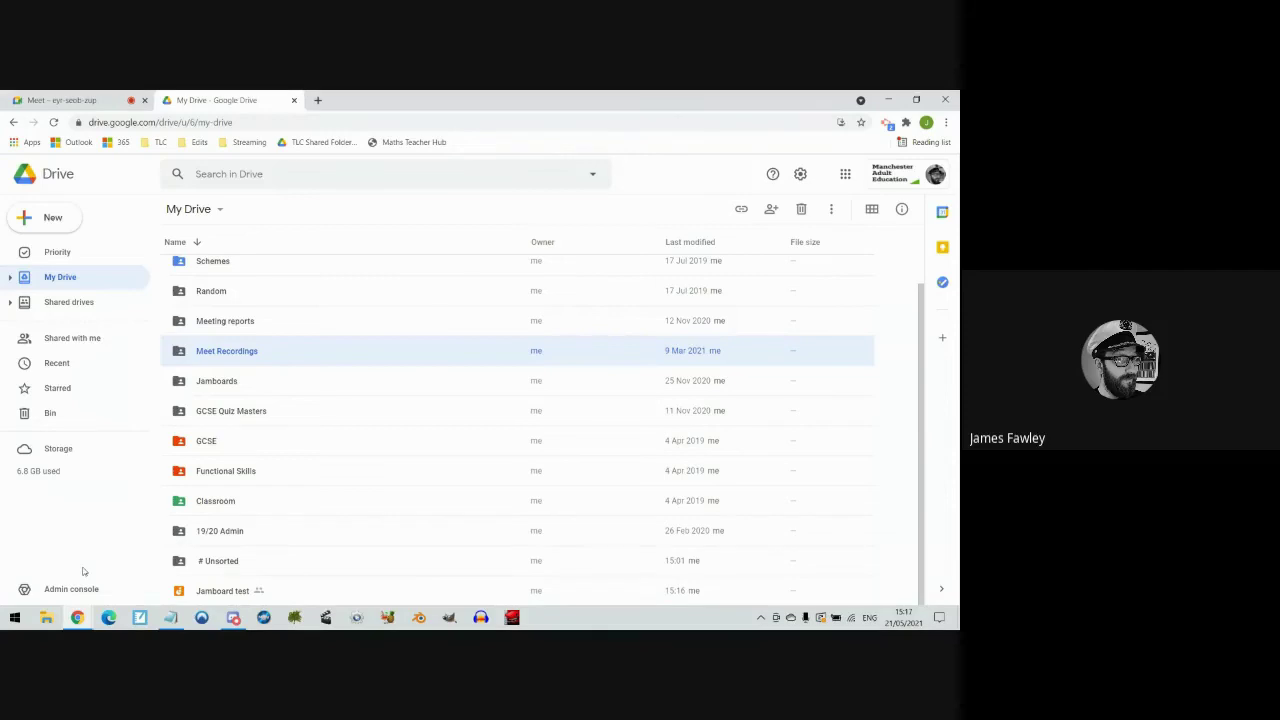
{"action": "left_click", "coordinate": [78, 618]}
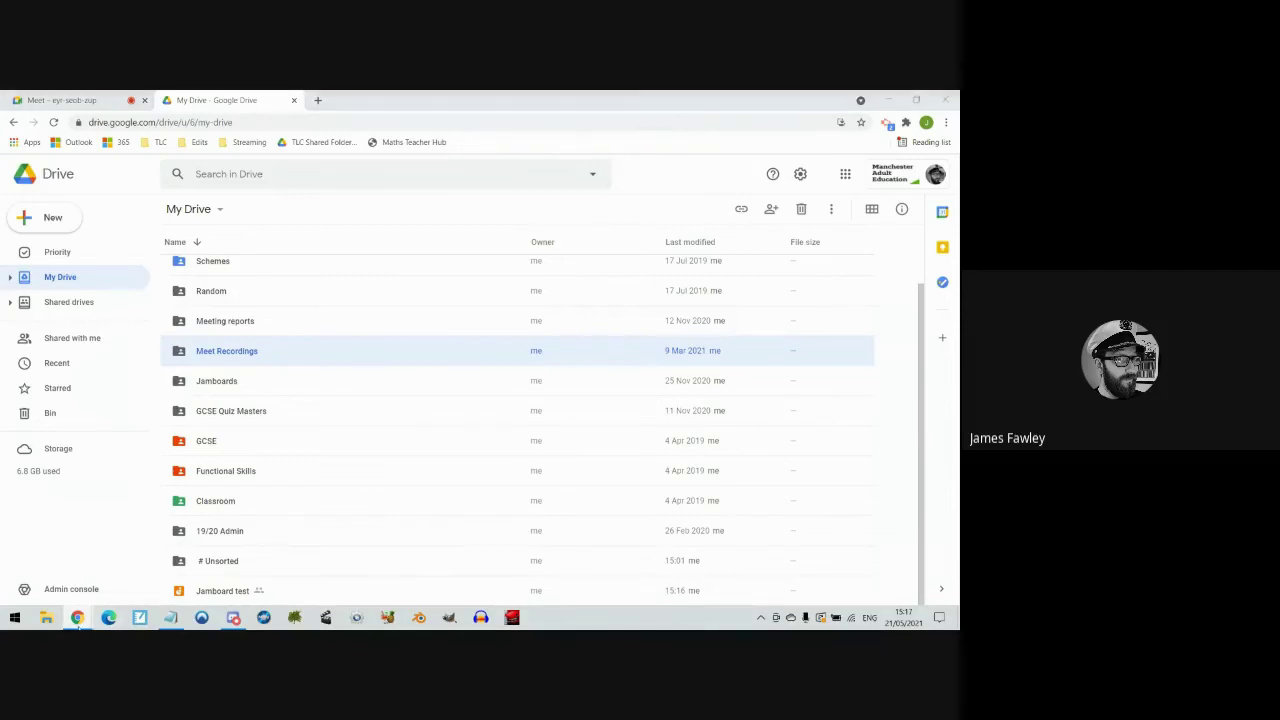
{"action": "left_click", "coordinate": [310, 560]}
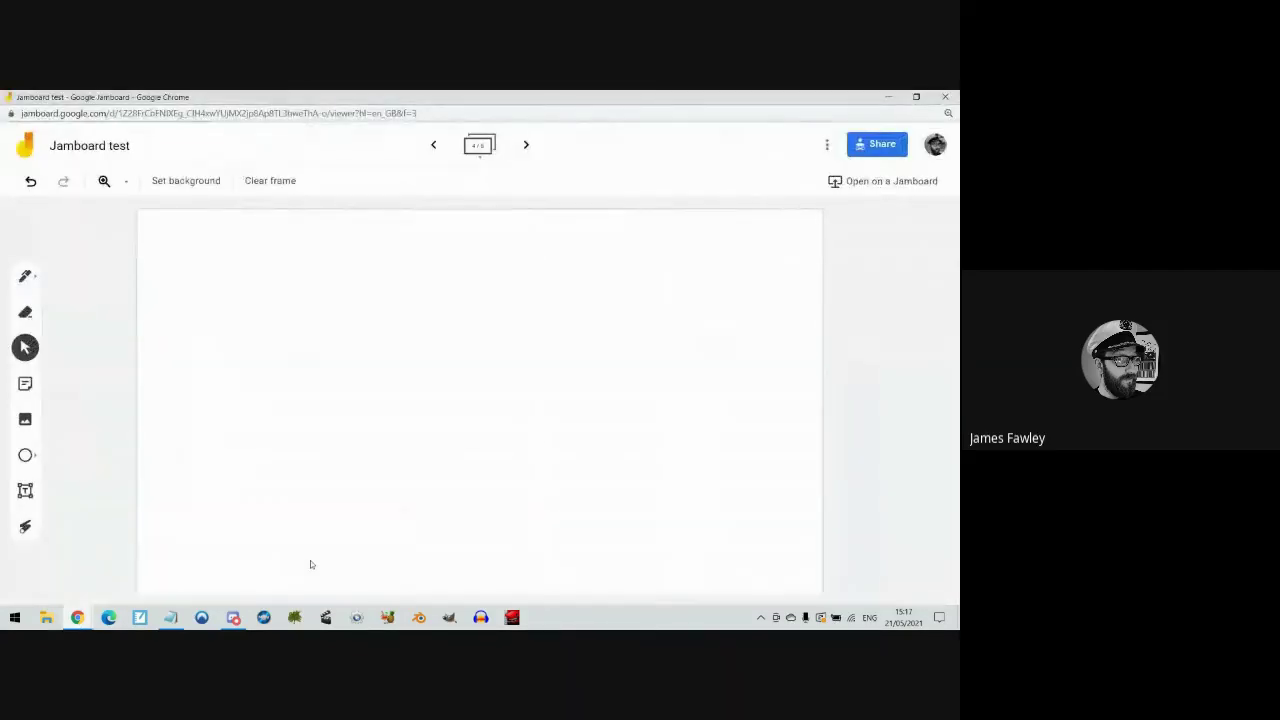
- Paste the My Drive screenshot into frame 4, move it to the top-left and enlarge it
{"action": "key", "text": "ctrl+v"}
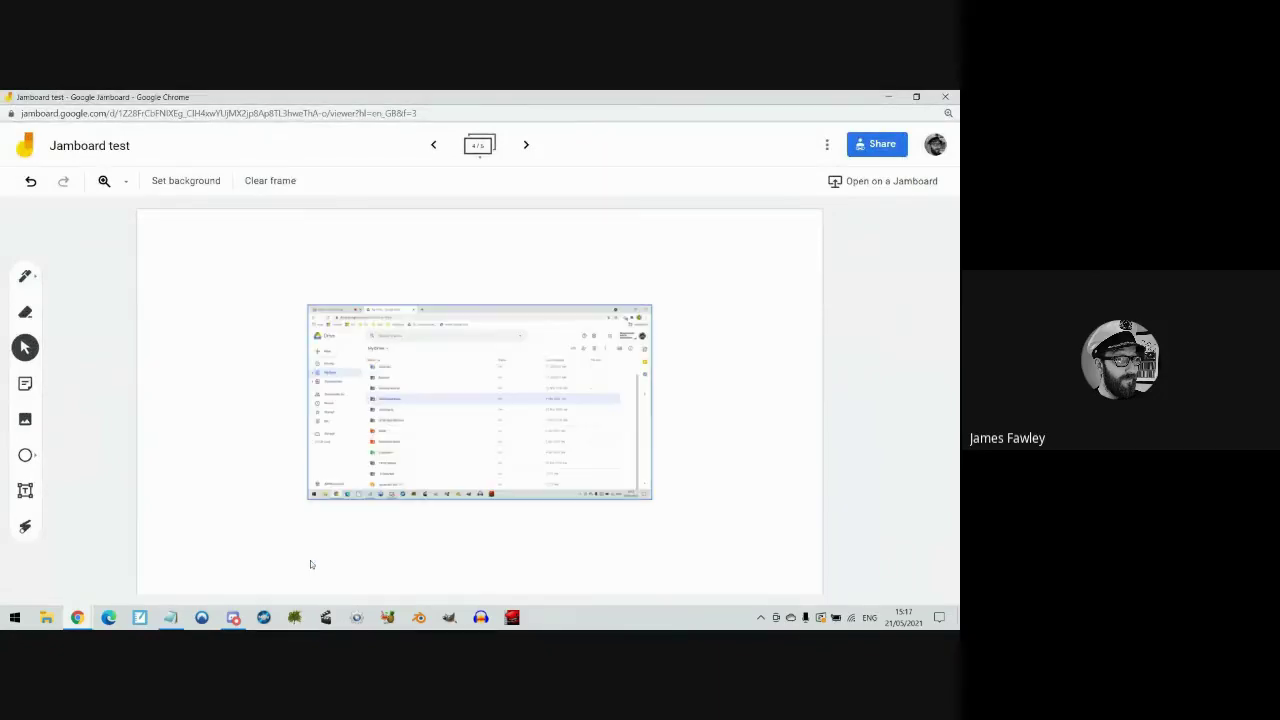
{"action": "left_click_drag", "start_coordinate": [514, 400], "coordinate": [358, 321]}
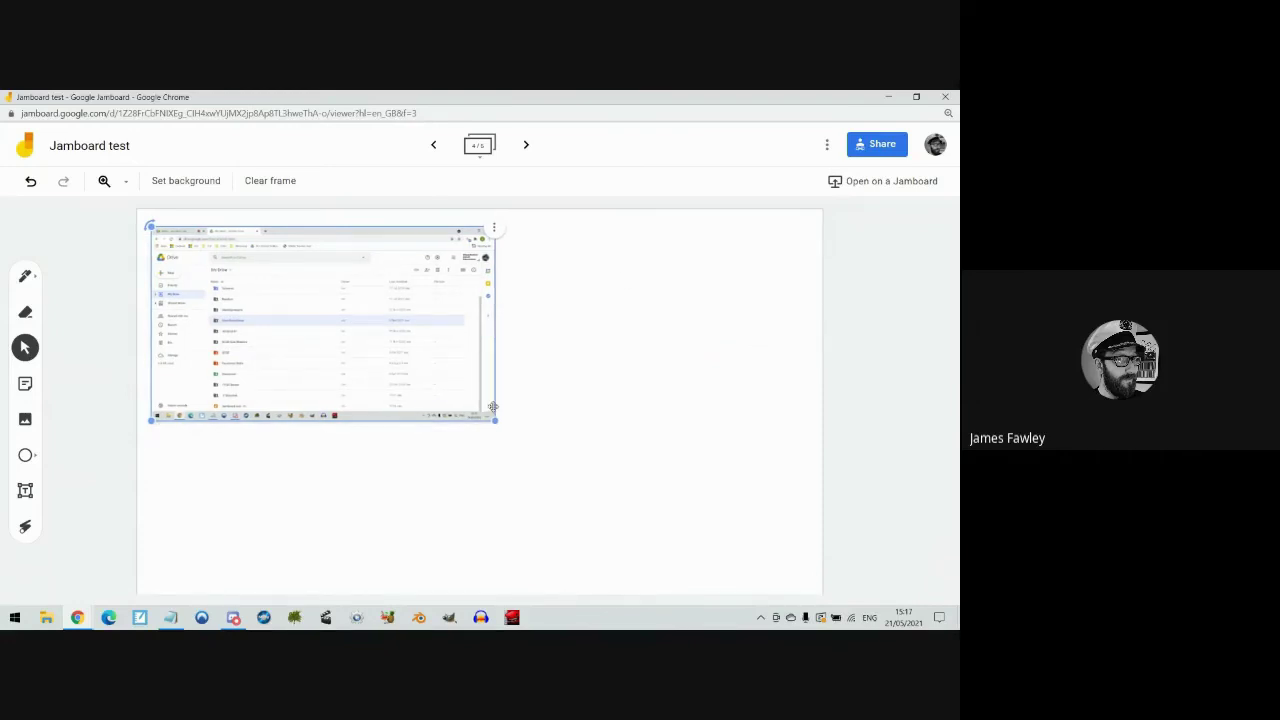
{"action": "left_click_drag", "start_coordinate": [495, 420], "coordinate": [553, 470]}
- Check the image's options, deselect it, and review the frame thumbnails
{"action": "left_click", "coordinate": [561, 228]}
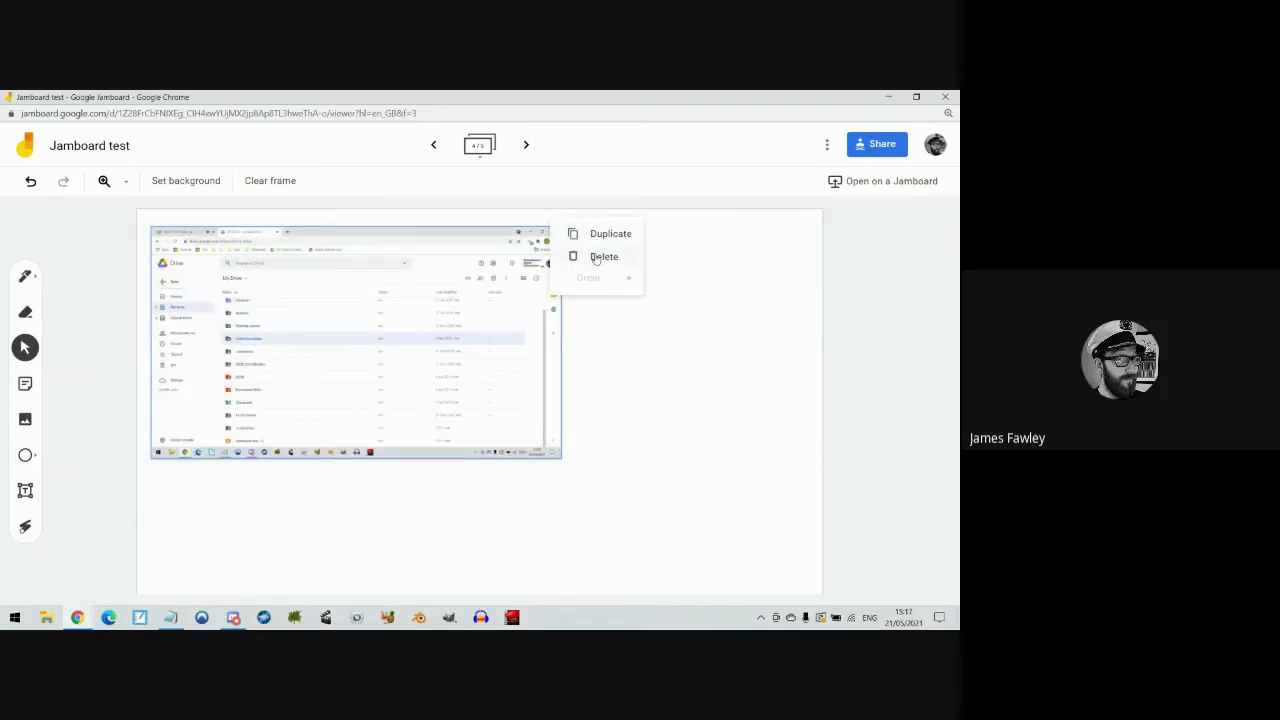
{"action": "left_click", "coordinate": [610, 380]}
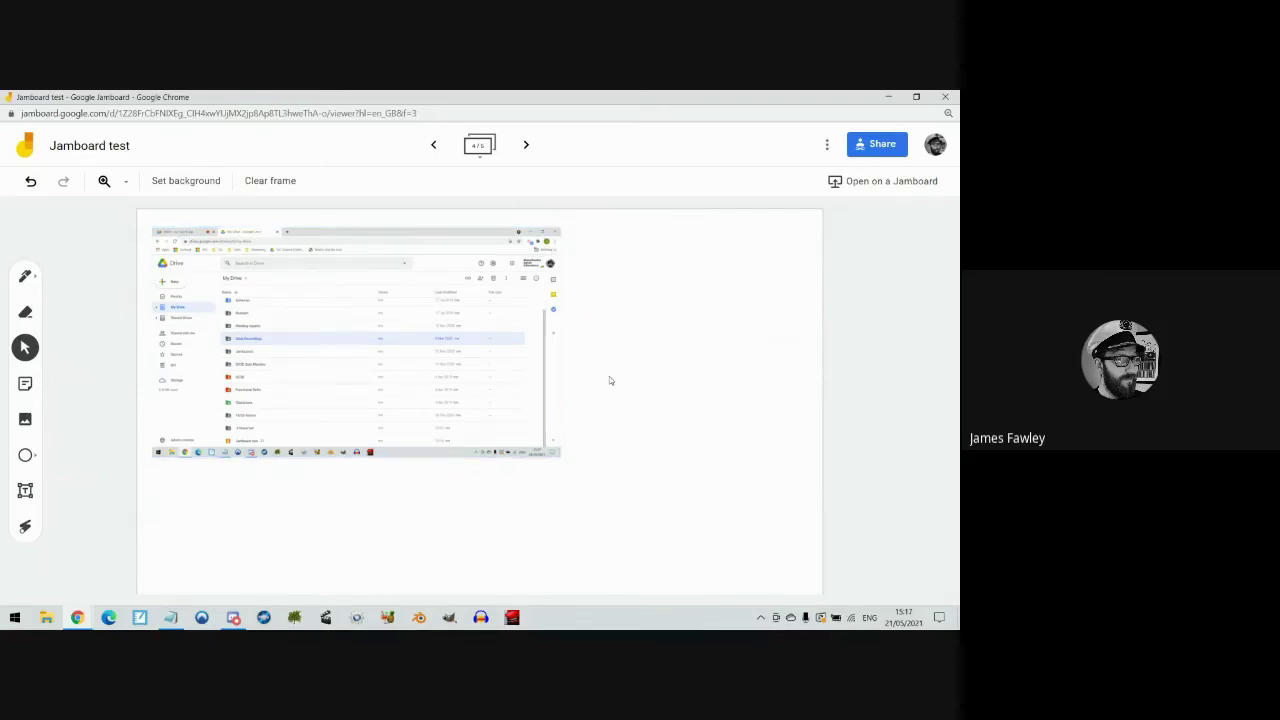
{"action": "left_click", "coordinate": [479, 146]}
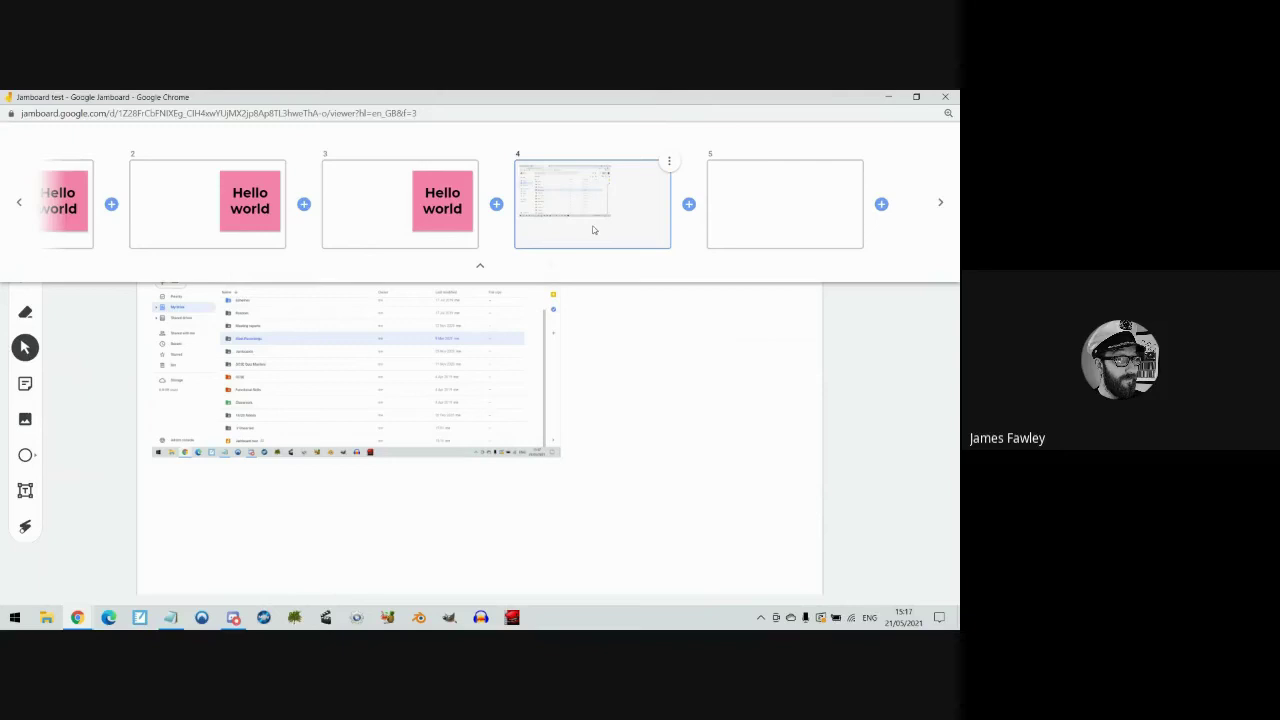
{"action": "left_click", "coordinate": [591, 355]}
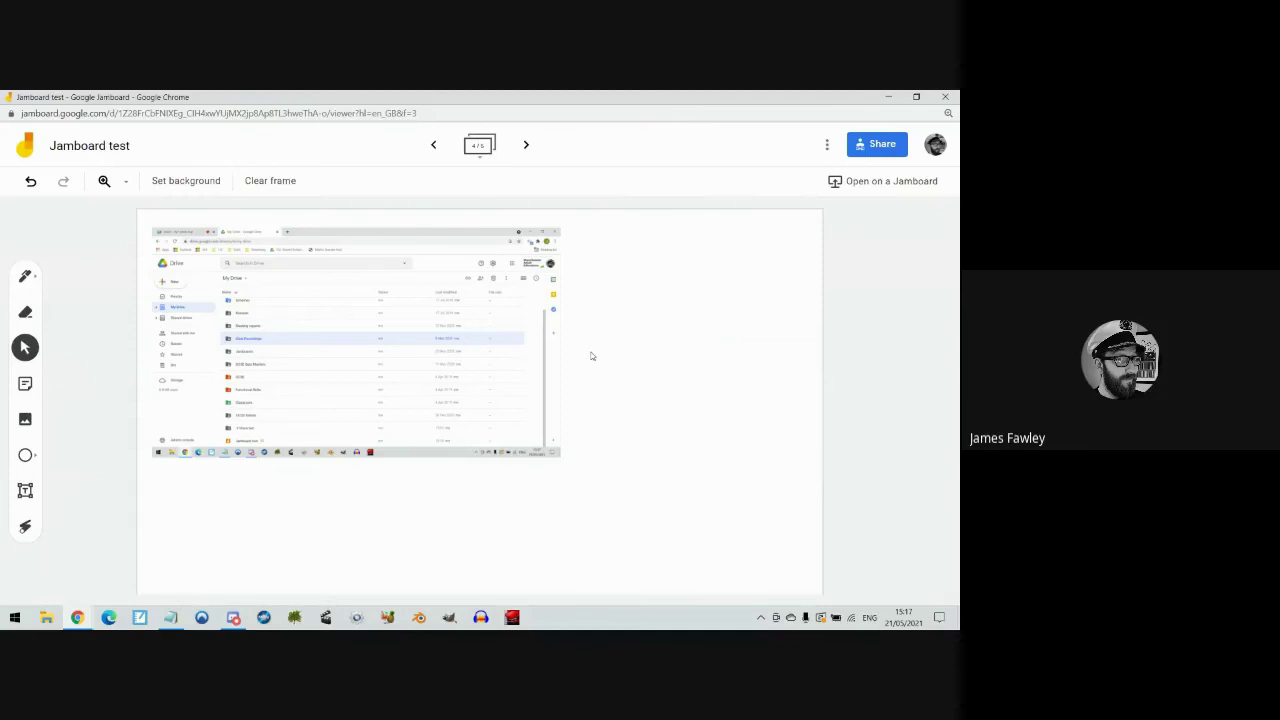
- Switch from Jamboard to the Google Drive My Drive window via Chrome's taskbar previews
{"action": "left_click", "coordinate": [77, 617]}
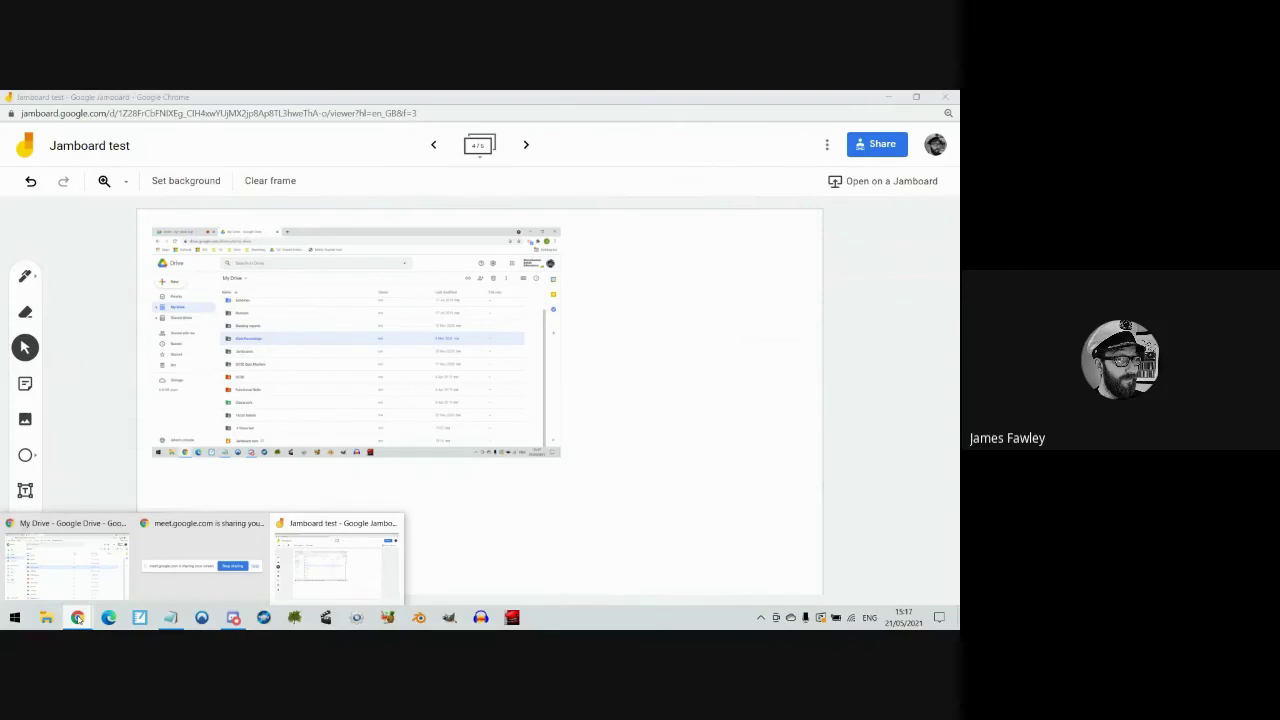
{"action": "left_click", "coordinate": [77, 575]}
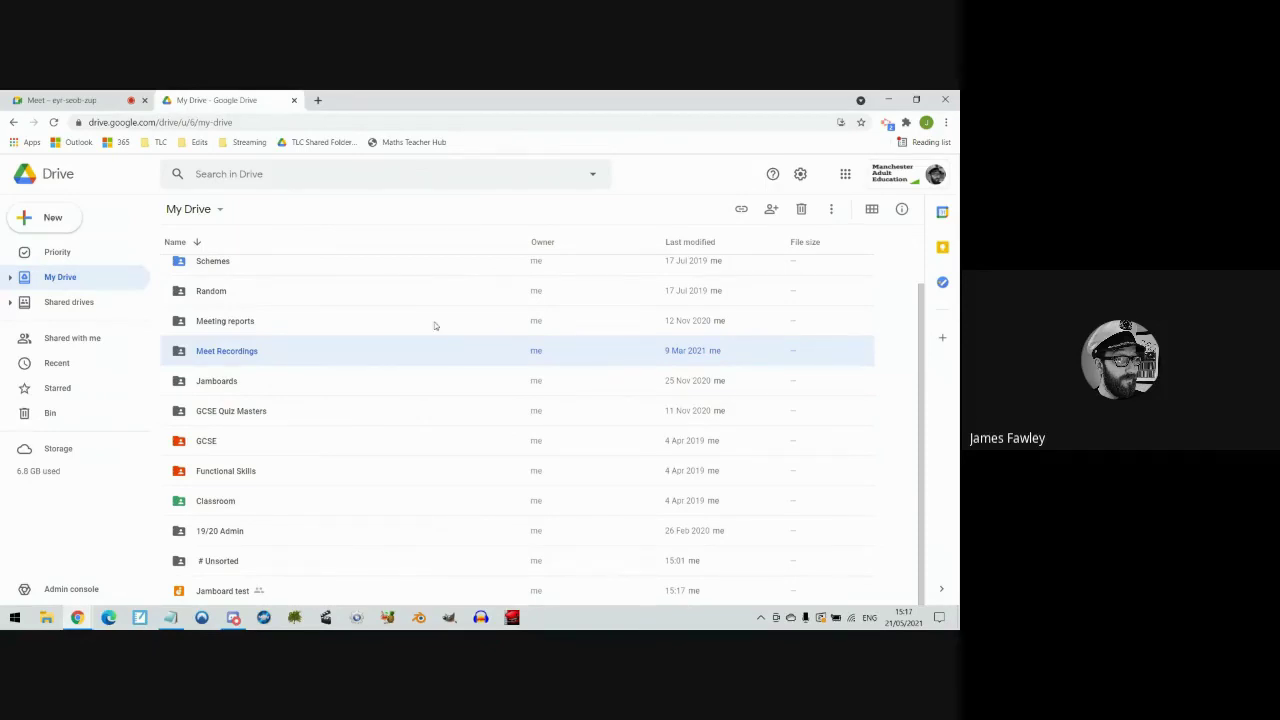
- Create a blank jam through Drive's New > More > Google Jamboard menu
{"action": "left_click", "coordinate": [55, 217]}
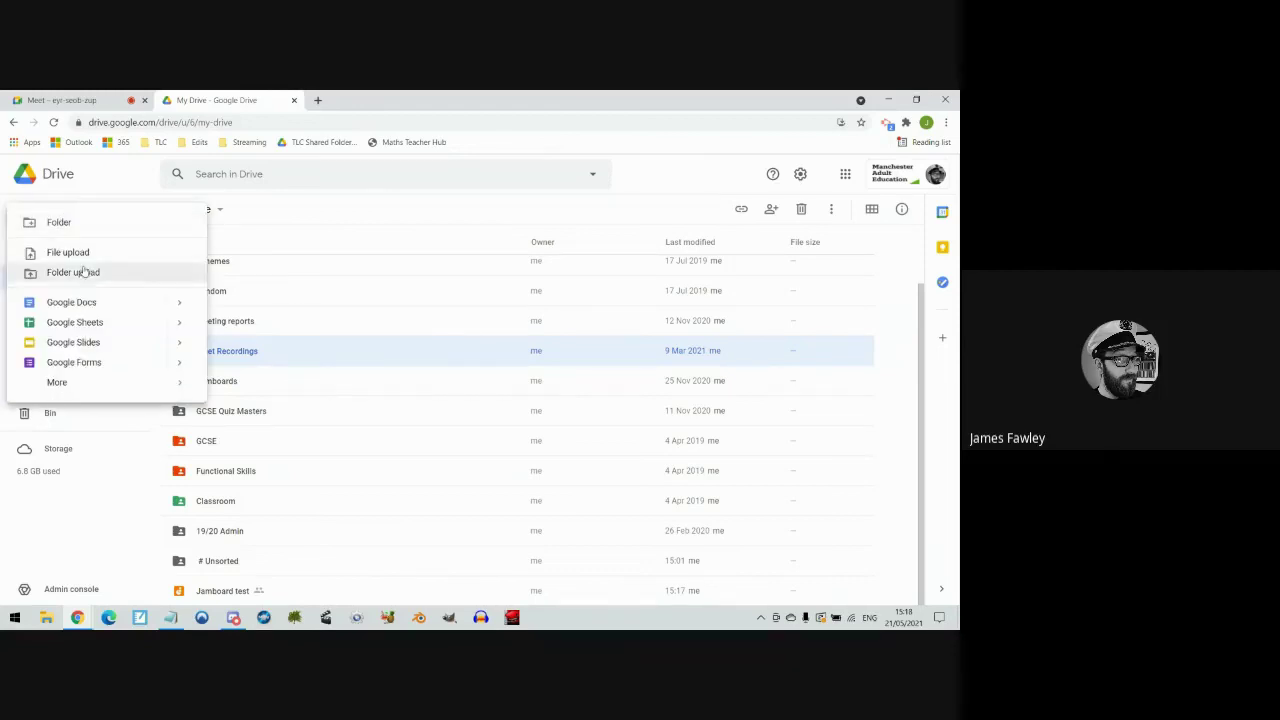
{"action": "mouse_move", "coordinate": [104, 384]}
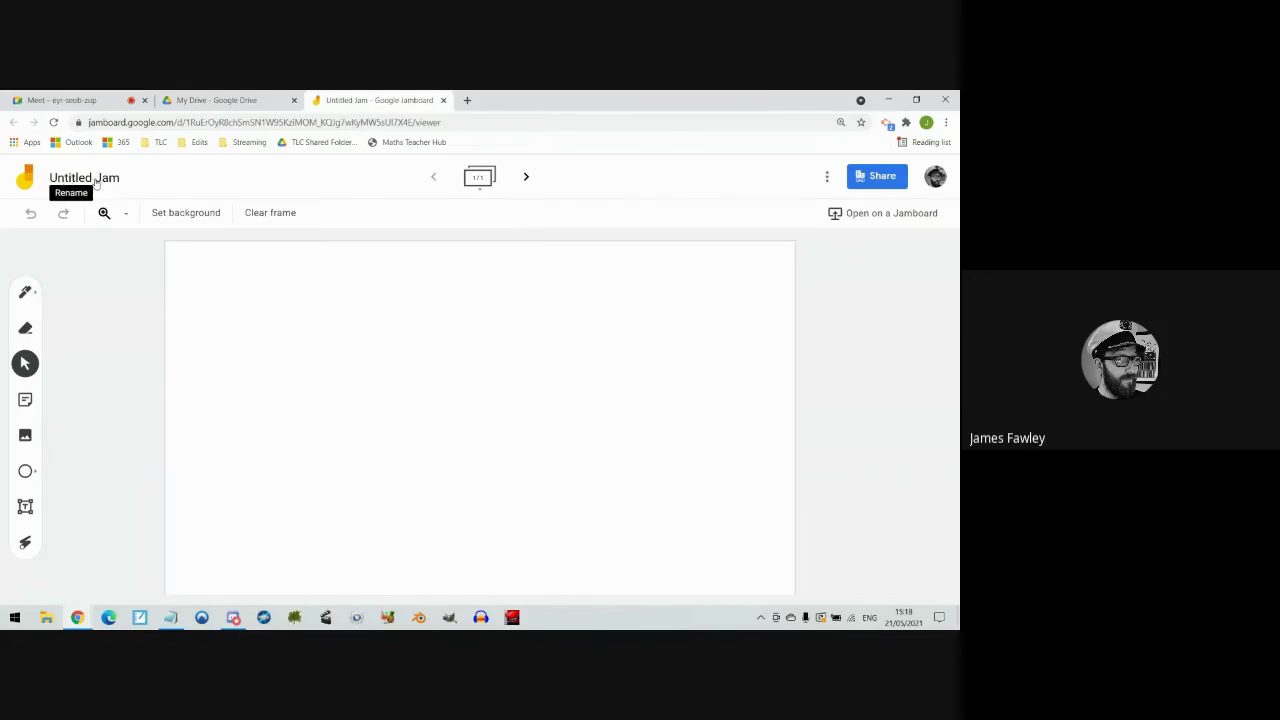
- Rename the Untitled Jam to 'Jamboard test 2'
{"action": "left_click", "coordinate": [111, 178]}
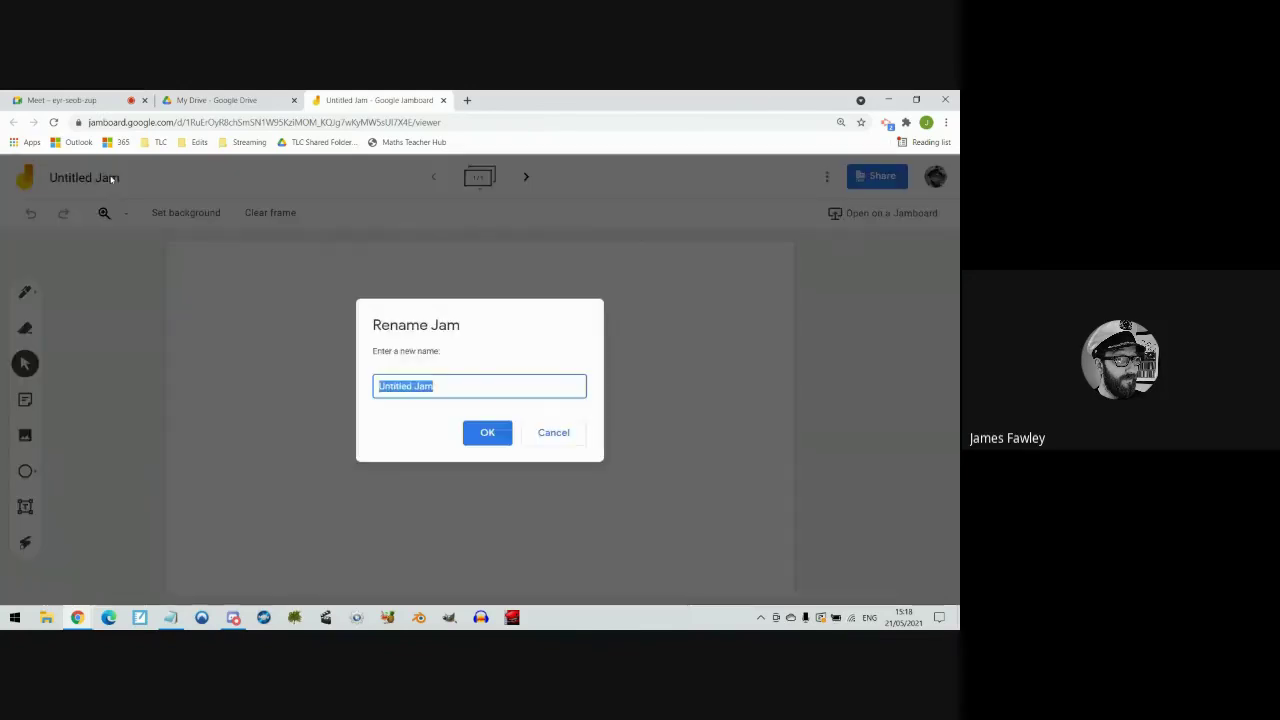
{"action": "type", "text": "Jamboa"}
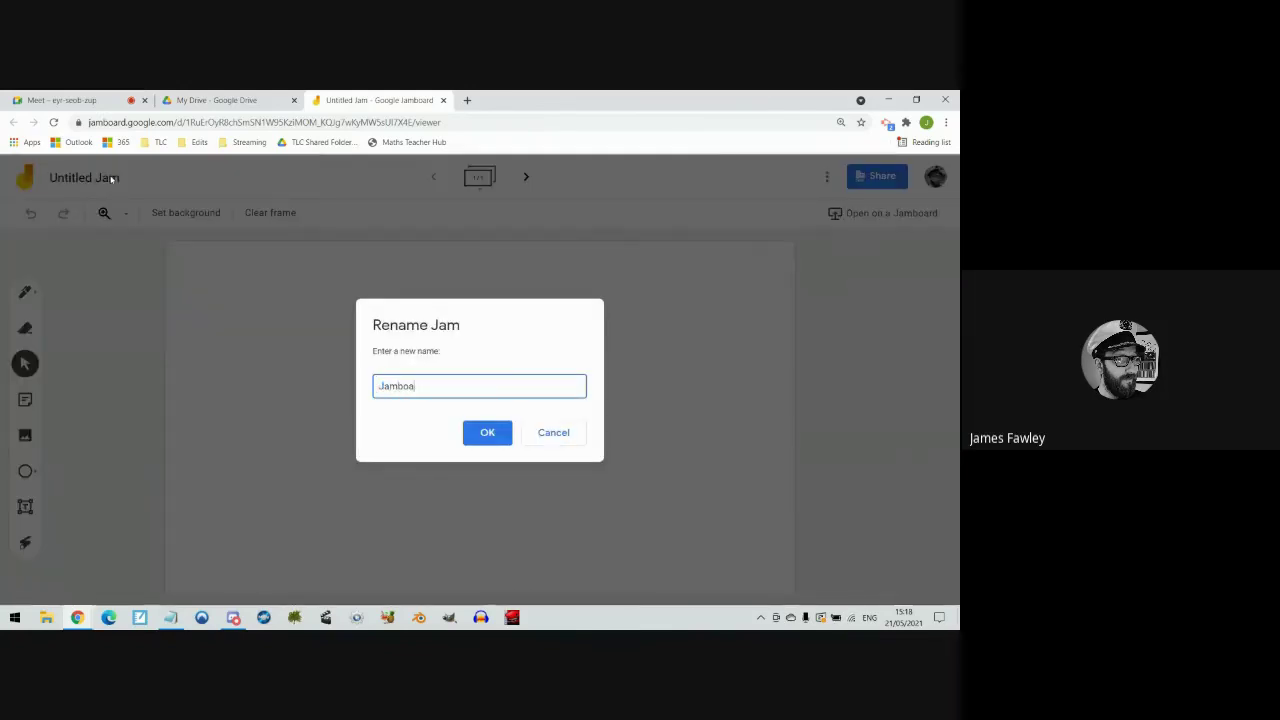
{"action": "type", "text": "rd test 2"}
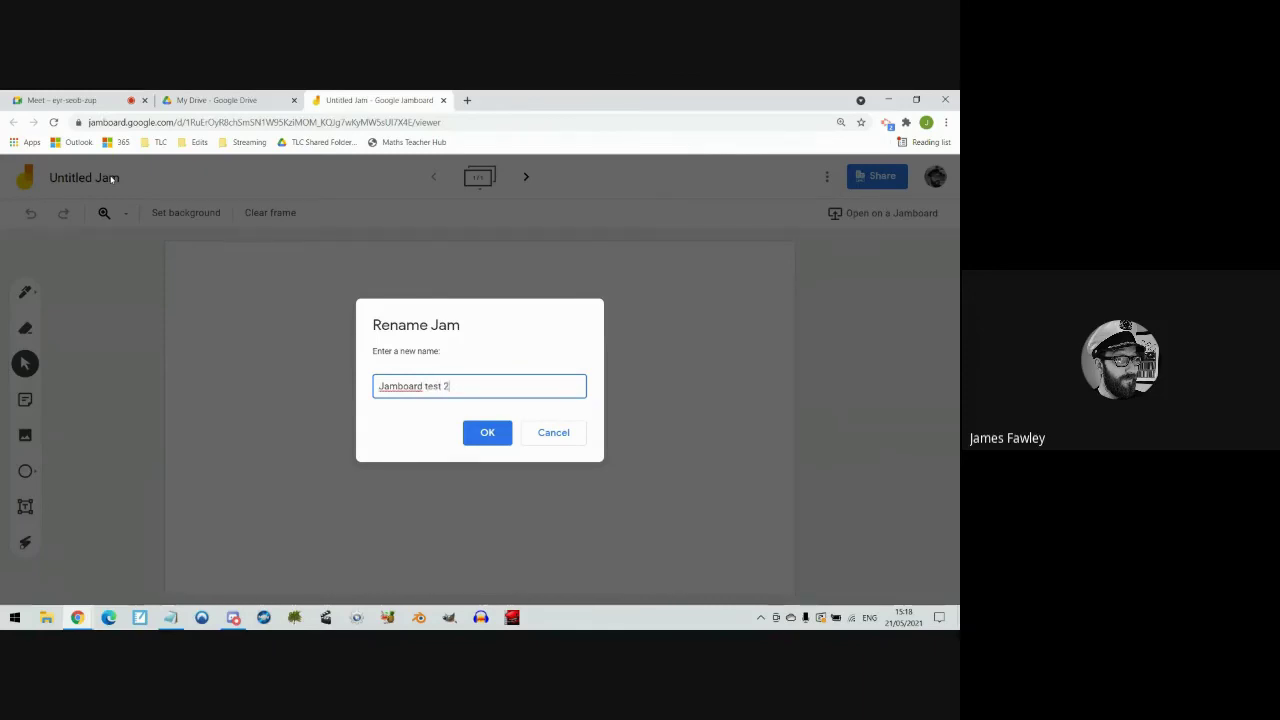
{"action": "left_click", "coordinate": [480, 427]}
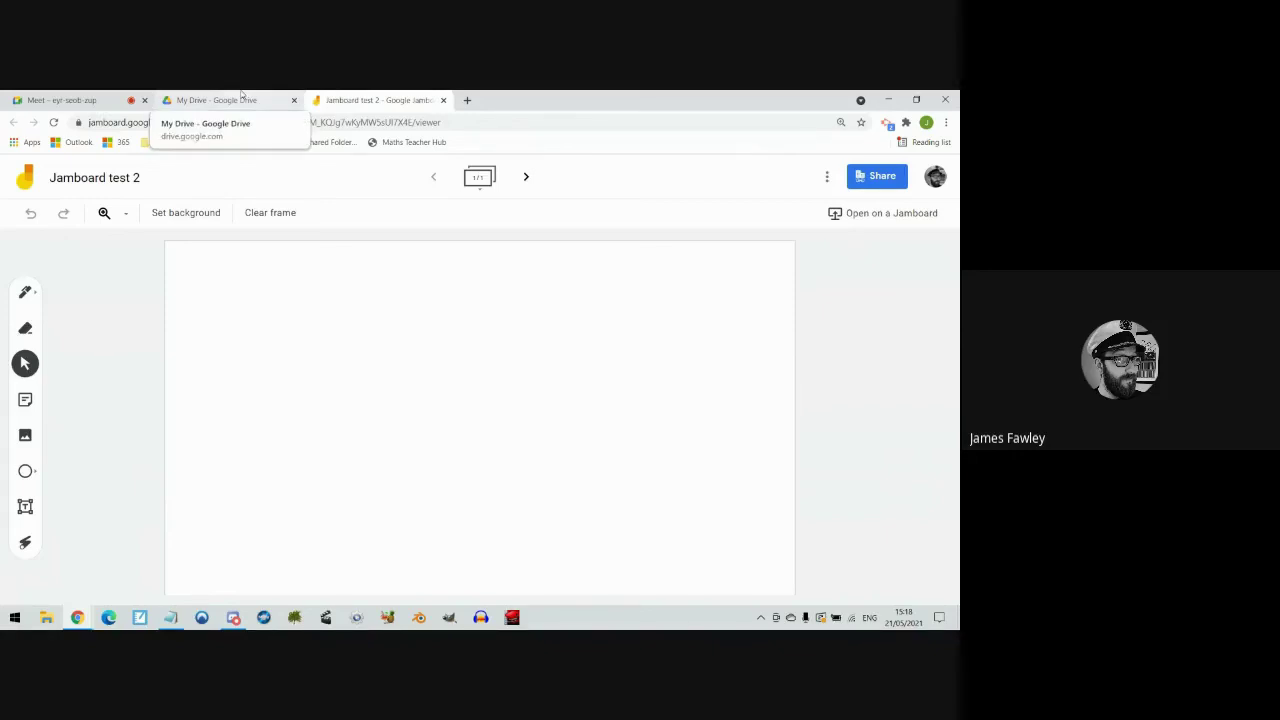
- Return to the Meet call and choose a jam from Drive in the Whiteboarding panel
{"action": "left_click", "coordinate": [63, 99]}
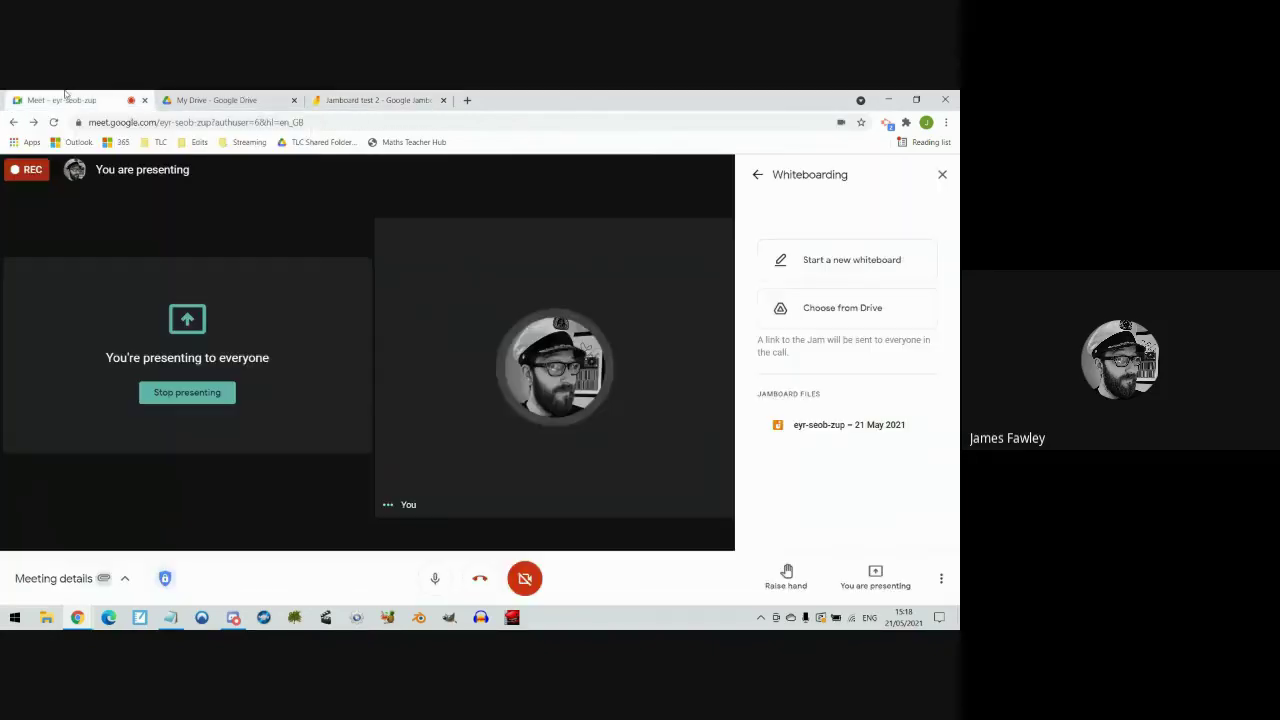
{"action": "left_click", "coordinate": [847, 311]}
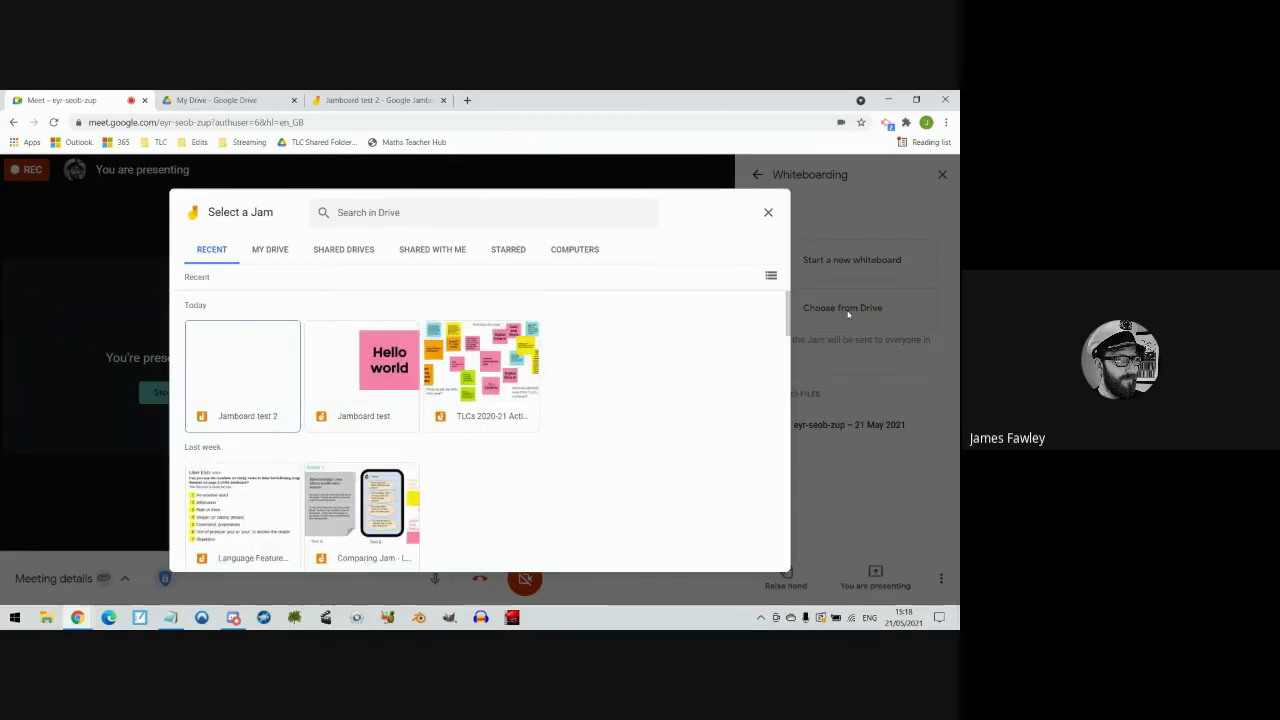
- Double-click Jamboard test 2 in the Select a Jam picker to open it
{"action": "double_click", "coordinate": [241, 359]}
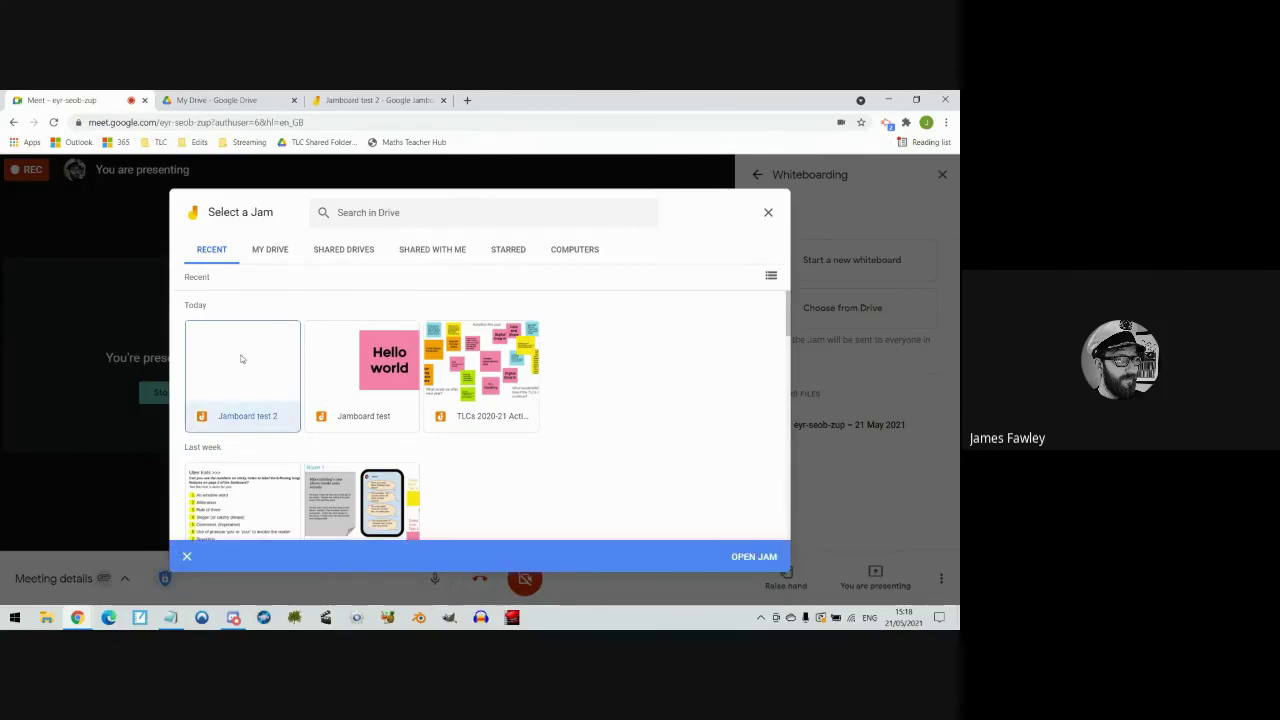